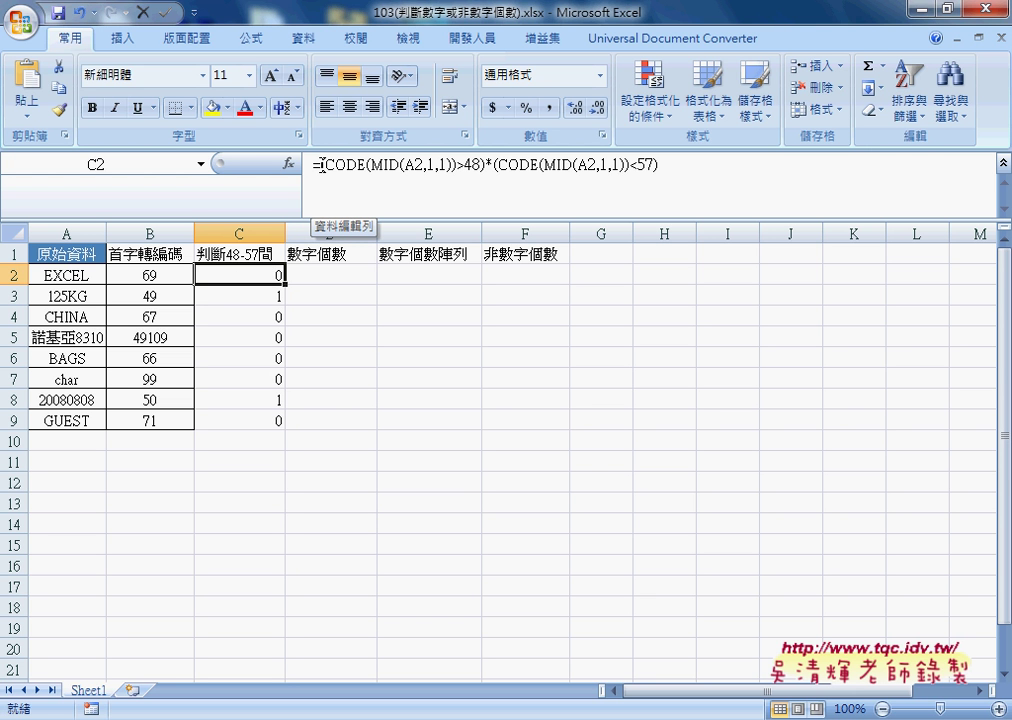
- Select C2's whole comparison formula body after the equals sign in the formula bar
click(320, 166)
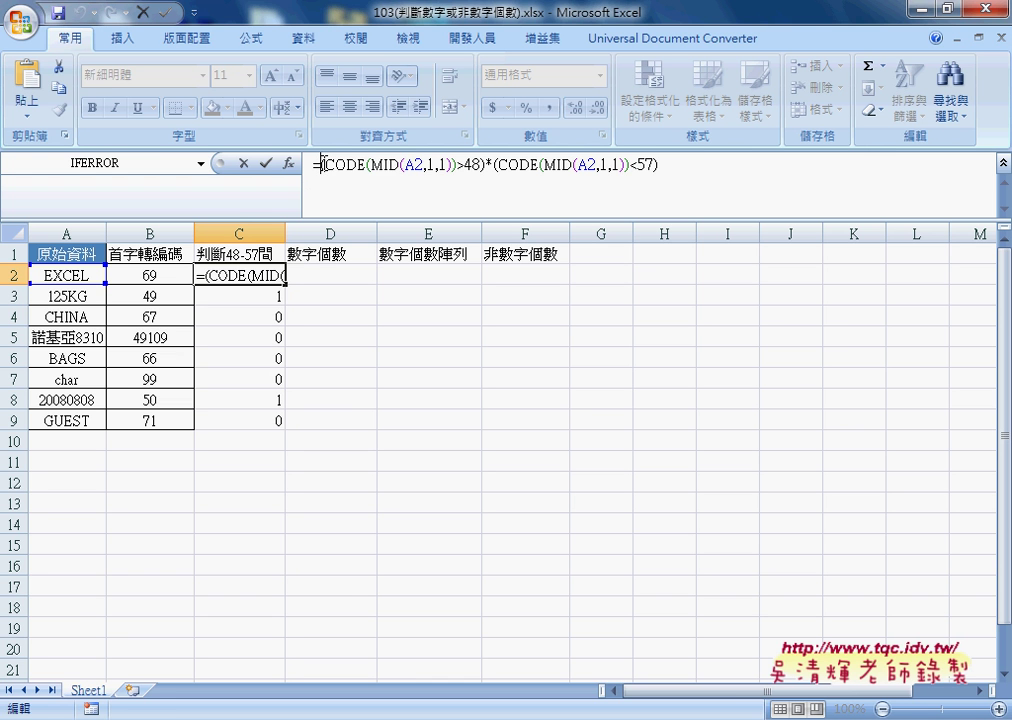
drag(321, 165, 487, 163)
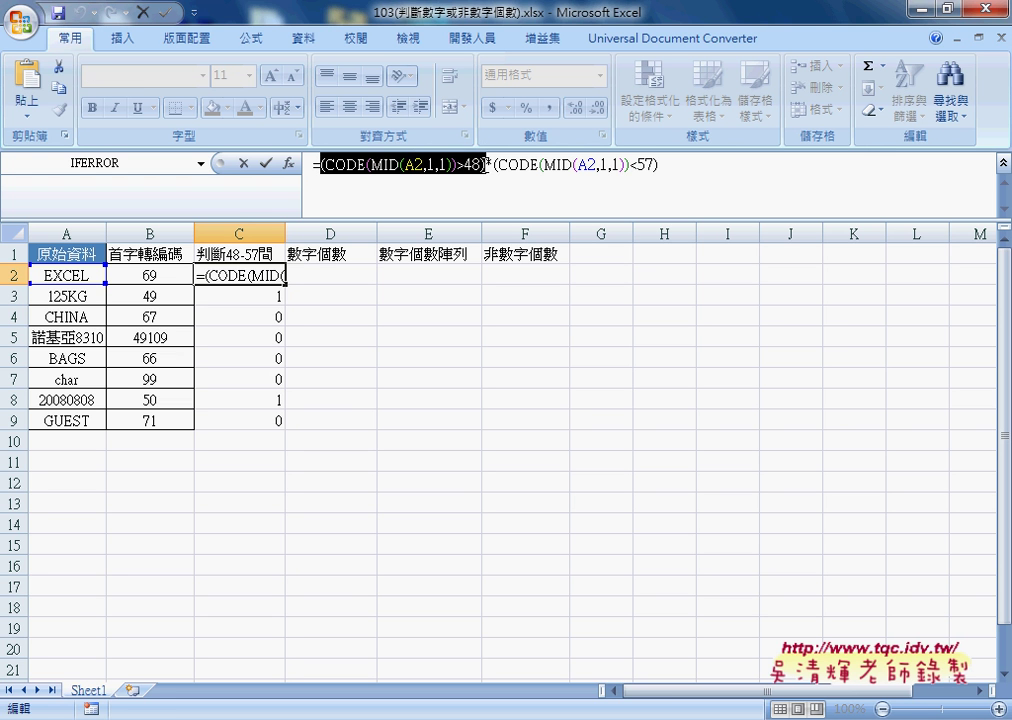
click(487, 163)
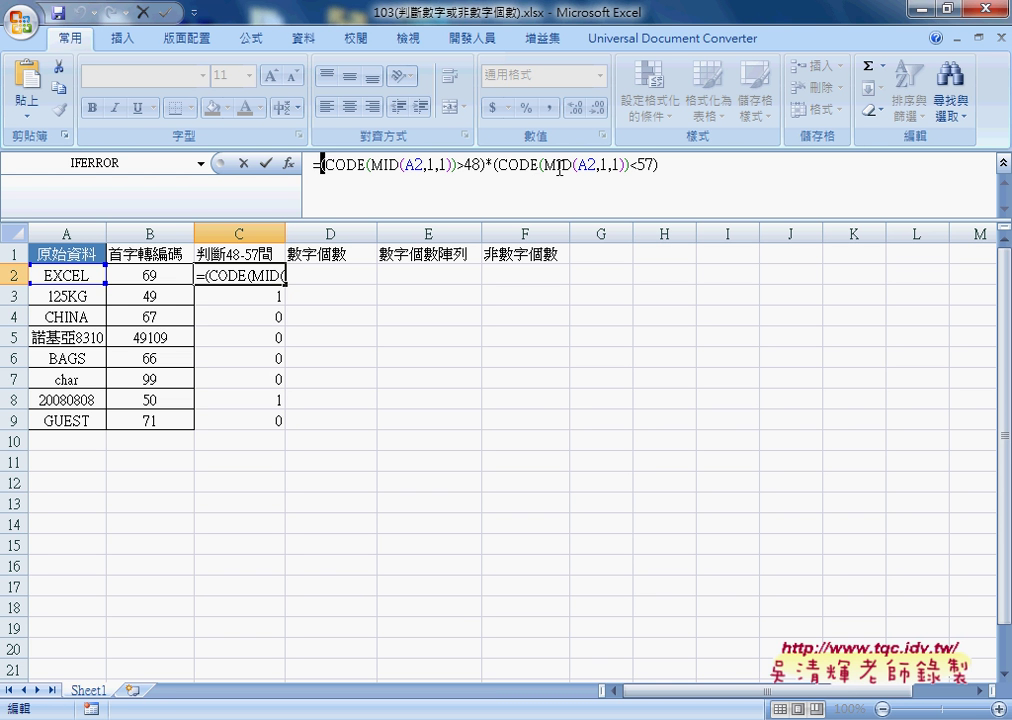
click(452, 165)
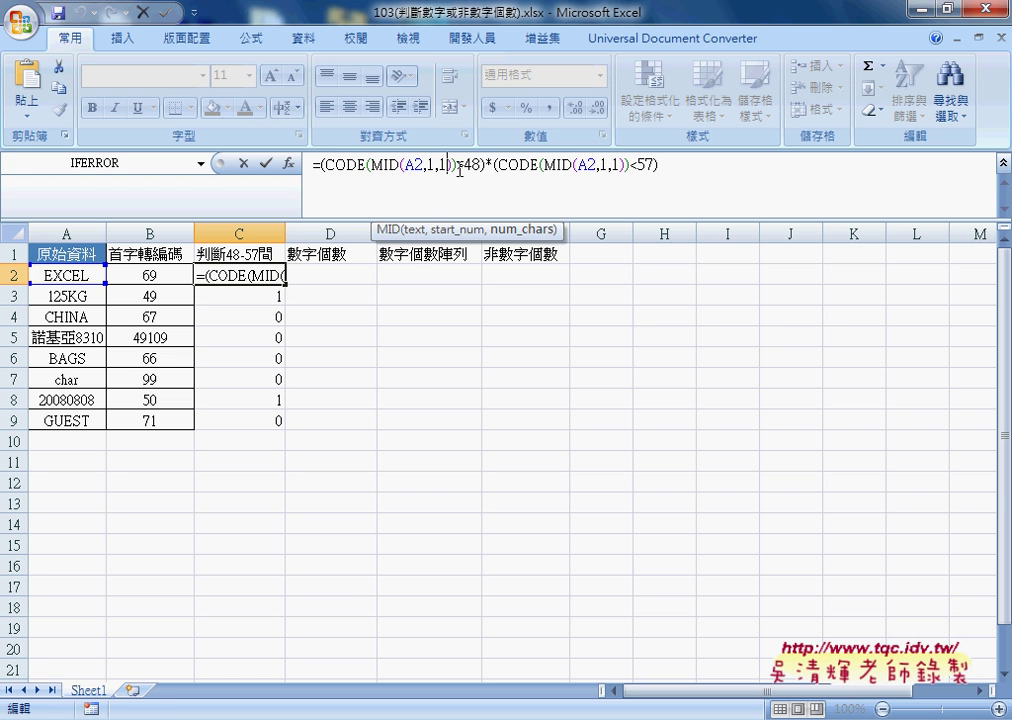
click(653, 165)
drag(324, 165, 656, 165)
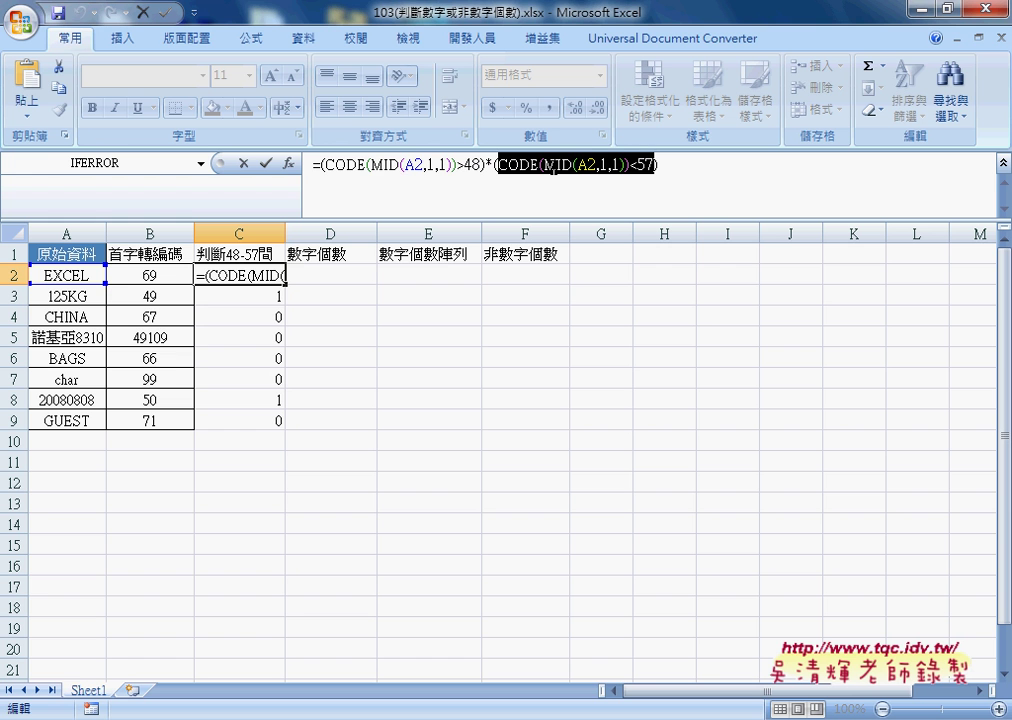
drag(657, 165, 320, 166)
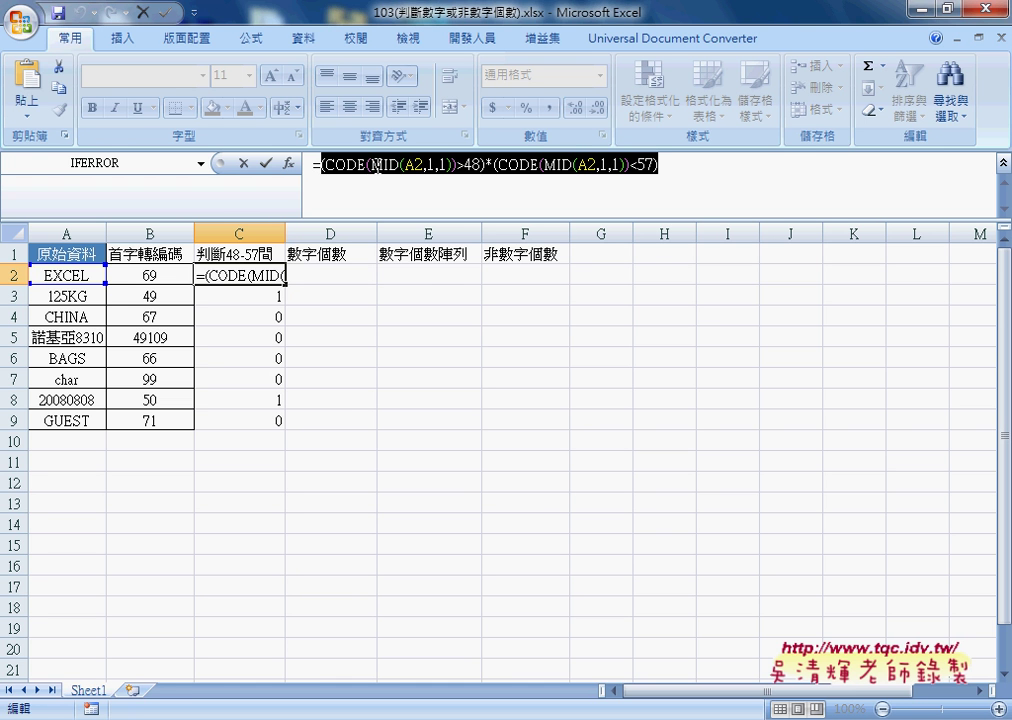
- Cut the comparison formula and pick IFERROR from the Logical functions
right_click(376, 165)
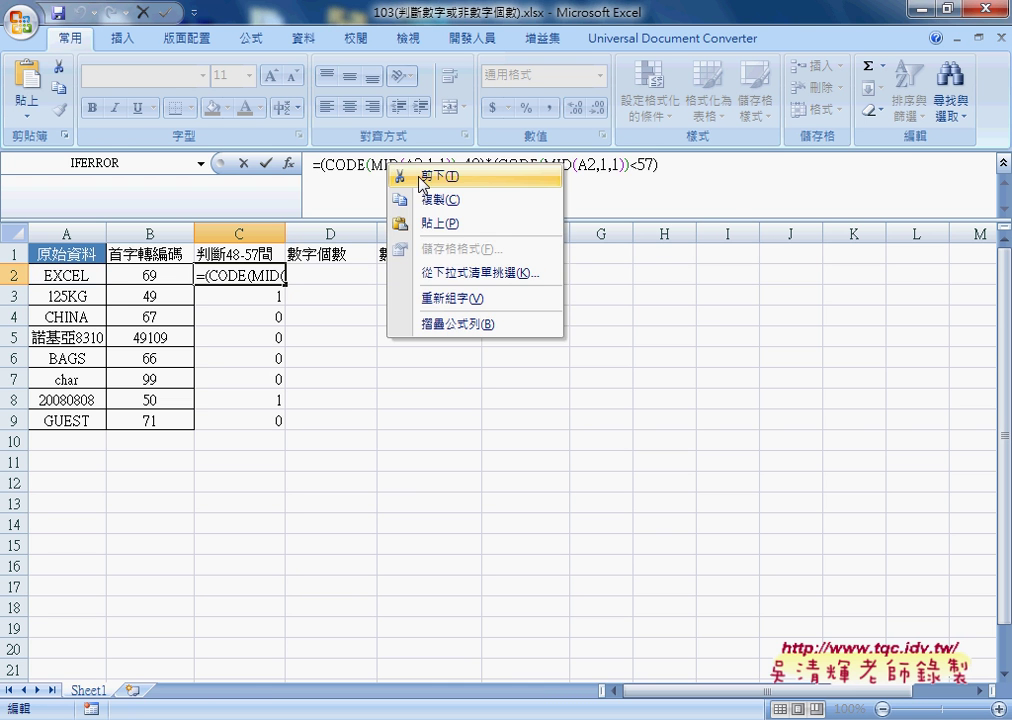
click(400, 188)
click(295, 169)
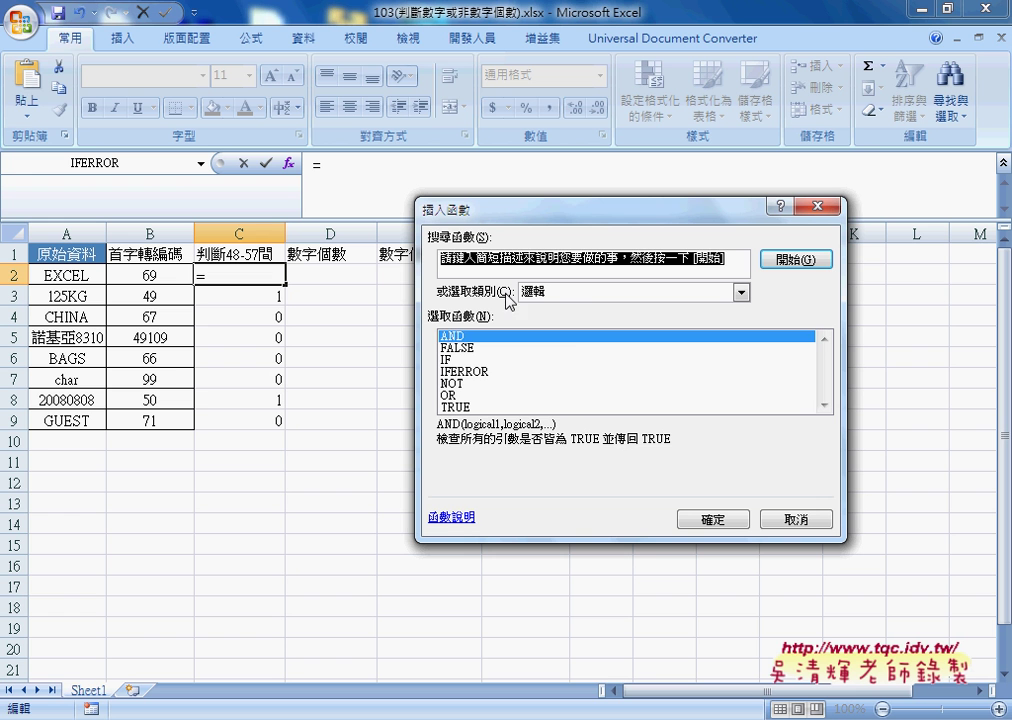
click(484, 372)
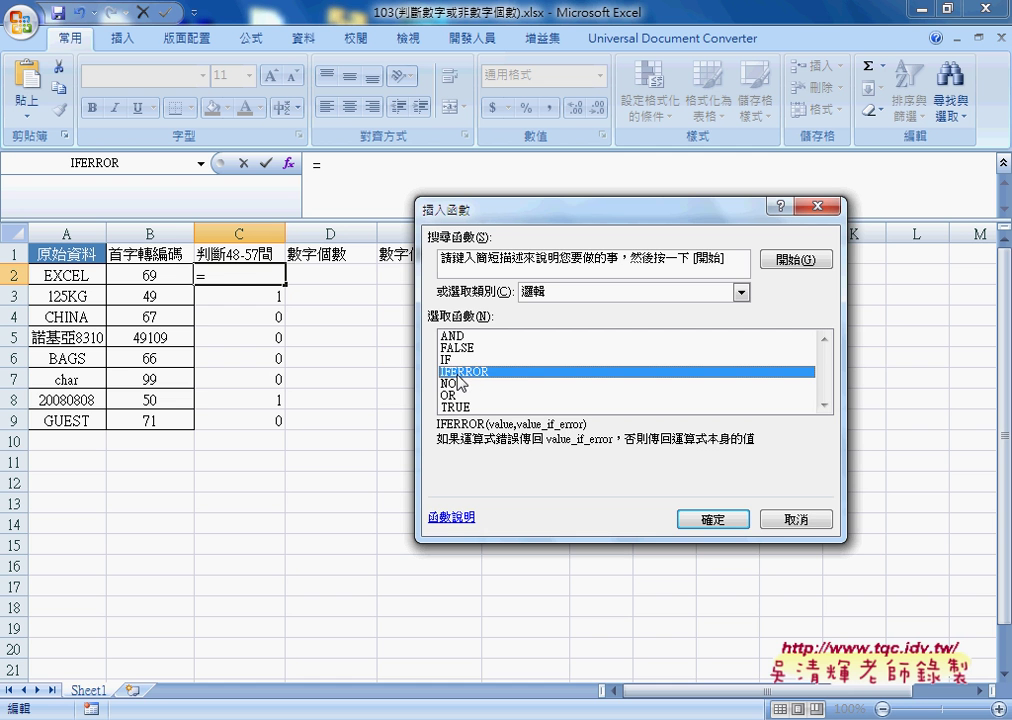
- Paste the digit-test comparison as IFERROR's Value, set Value_if_error to 0, and confirm C2
click(712, 519)
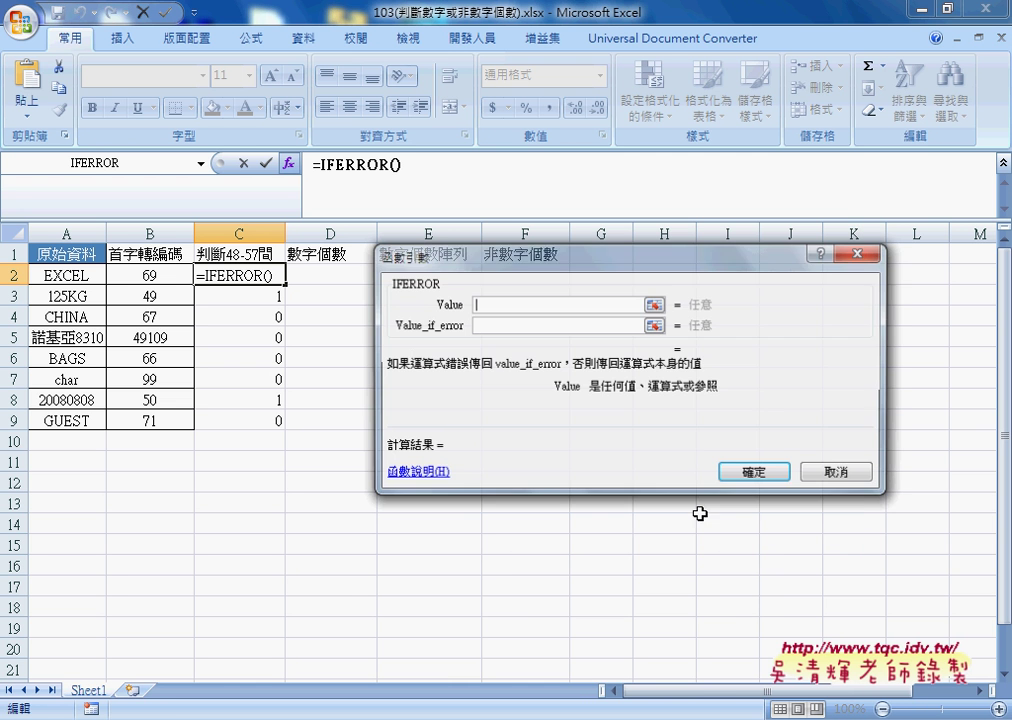
right_click(501, 304)
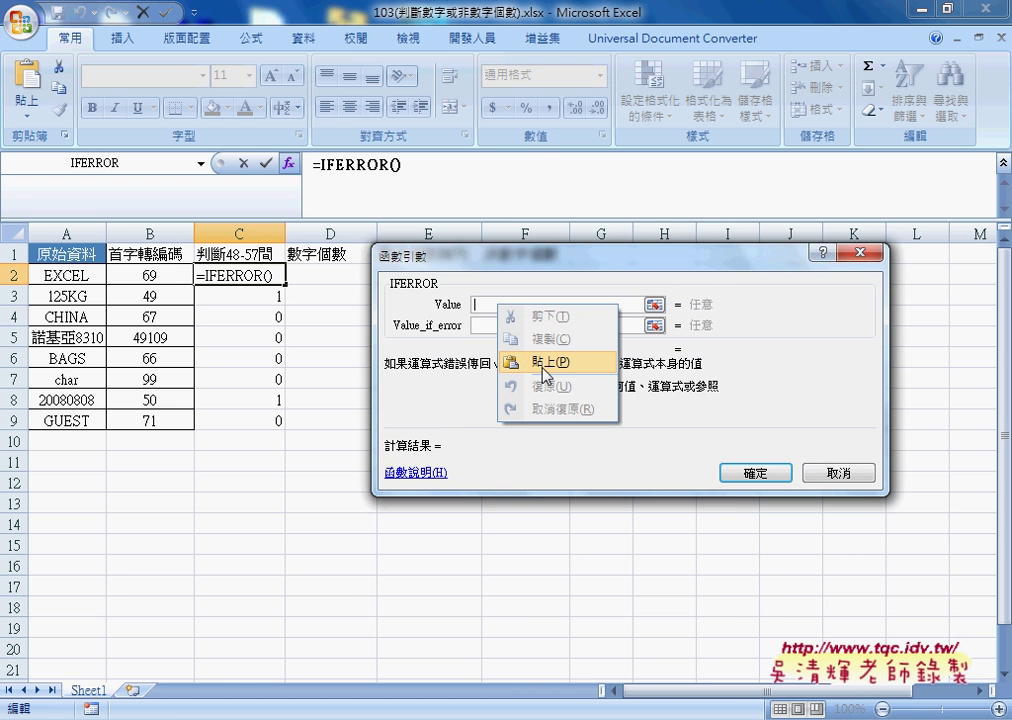
click(543, 370)
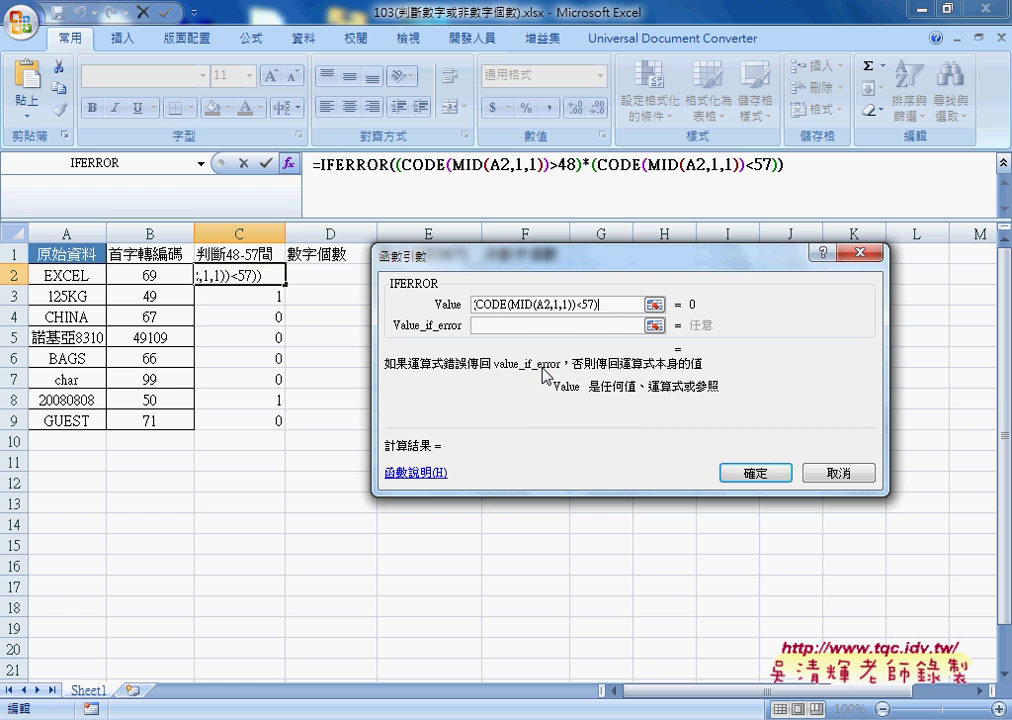
click(594, 325)
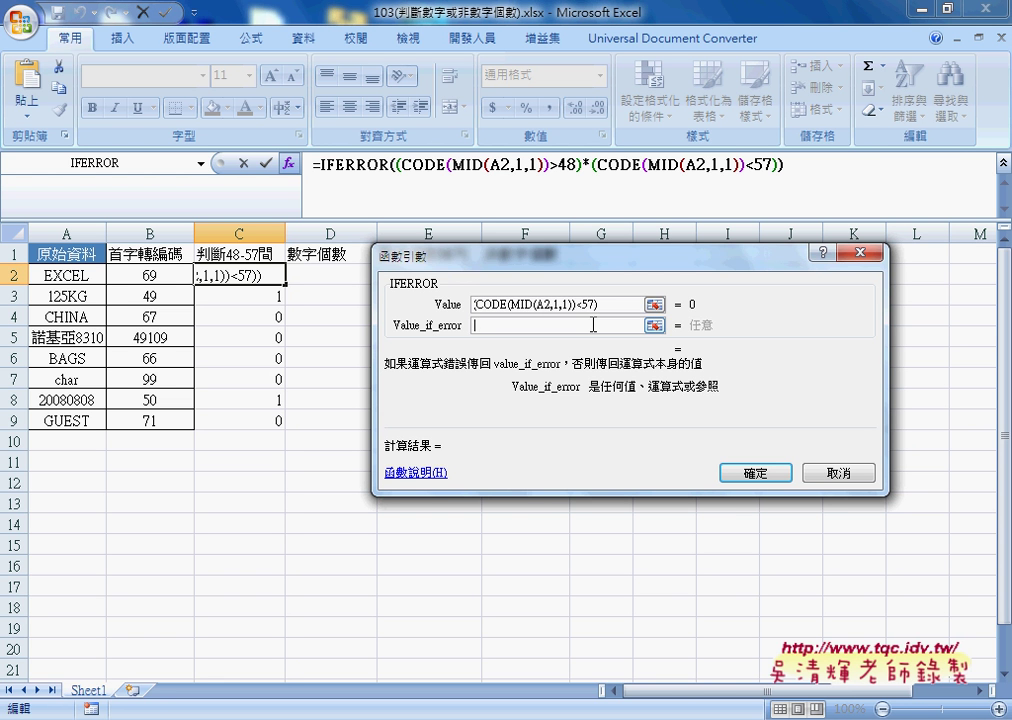
text(0)
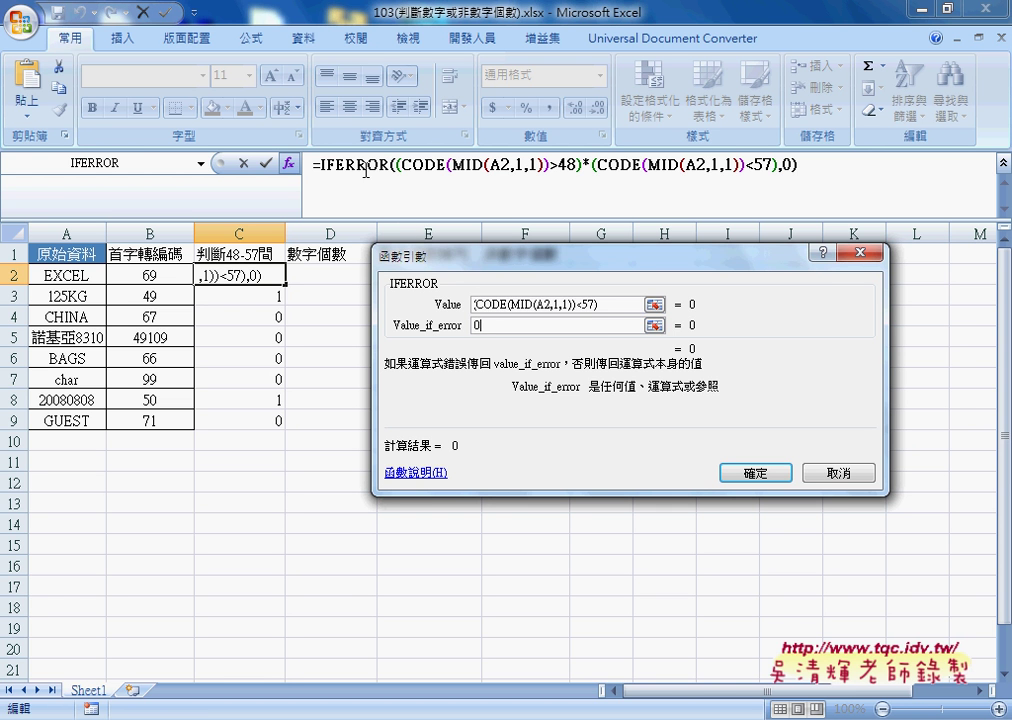
double_click(478, 325)
click(766, 478)
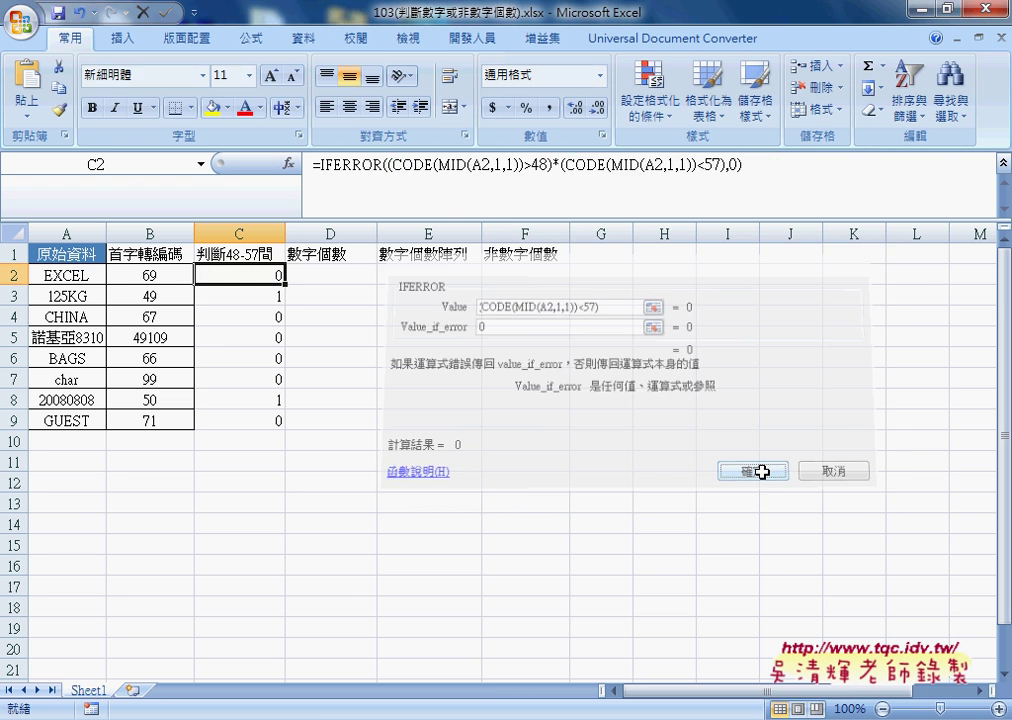
- Fill C2's IFERROR formula down to C9, then select C2's full formula text
drag(285, 285, 285, 420)
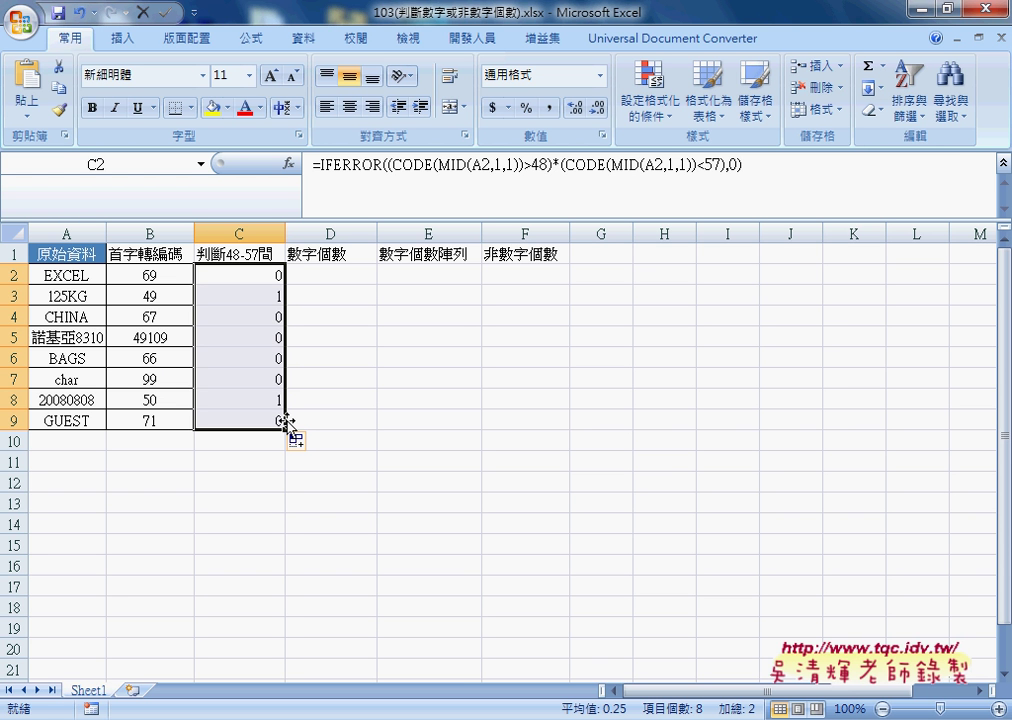
click(359, 280)
click(276, 275)
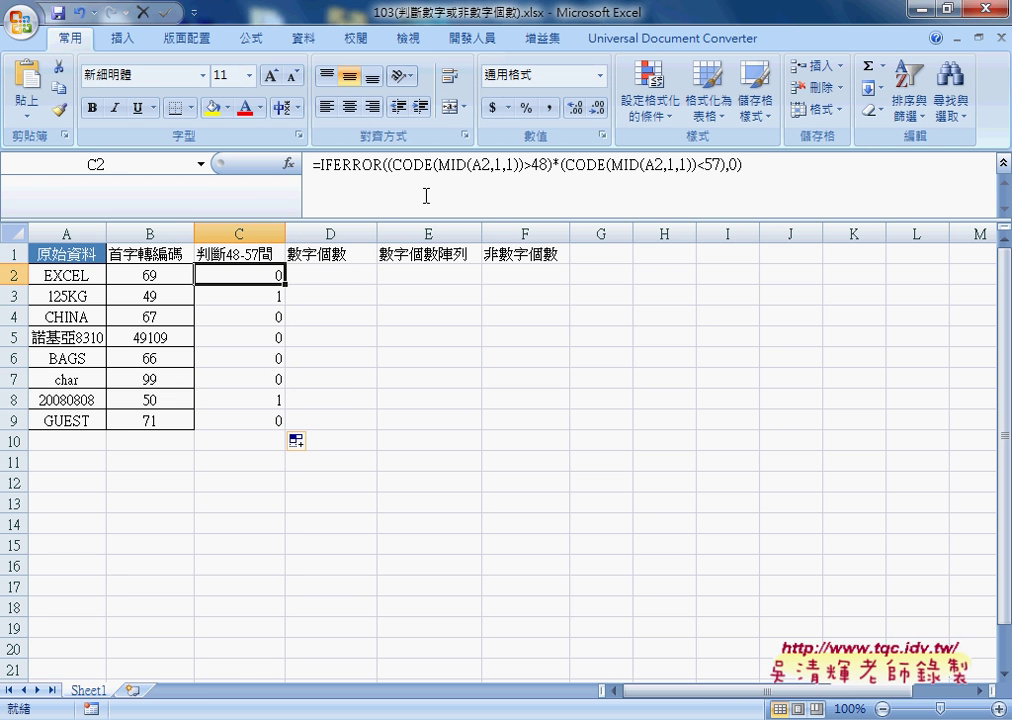
click(760, 170)
drag(760, 170, 313, 165)
- Copy C2's IFERROR formula into D2 and select the first MID start position 1
right_click(355, 176)
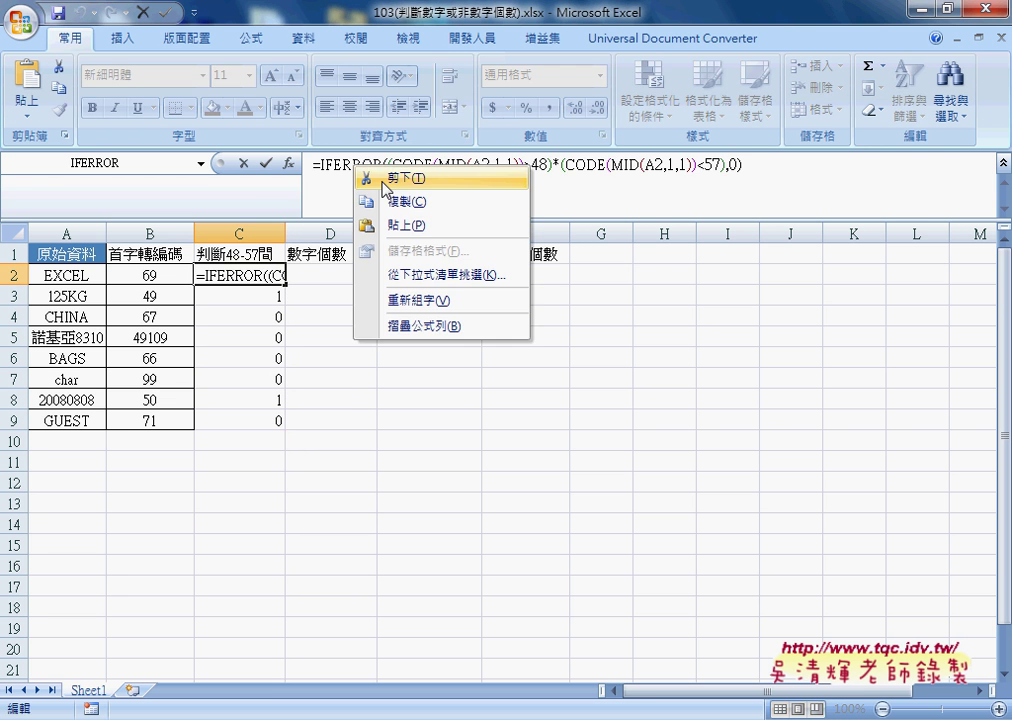
click(405, 201)
click(262, 170)
click(330, 276)
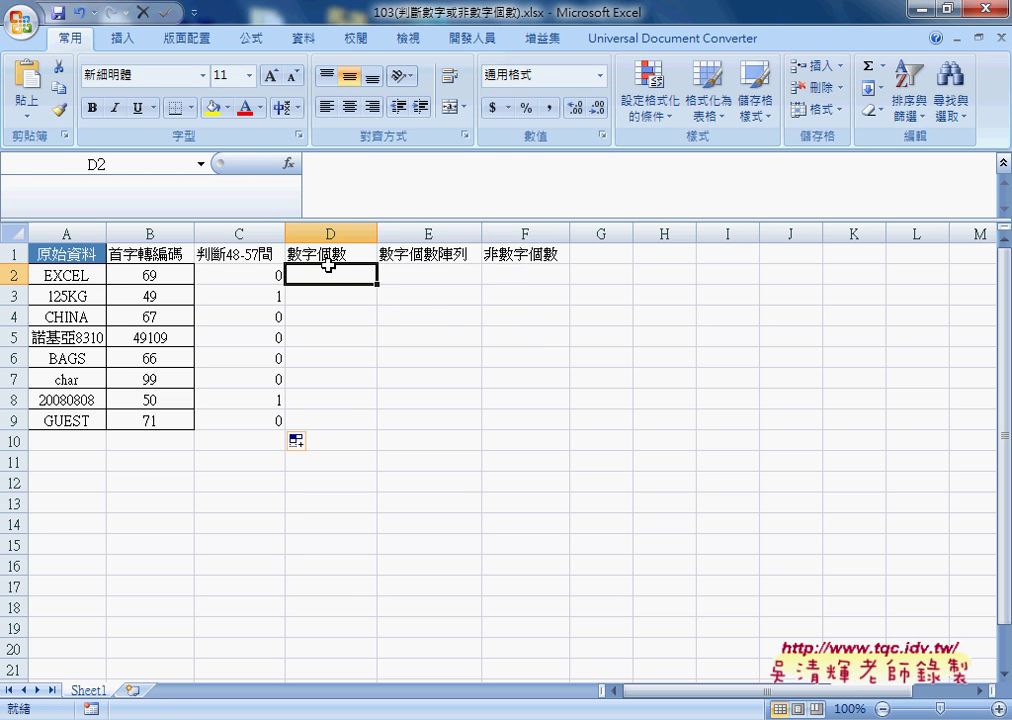
right_click(344, 170)
click(395, 228)
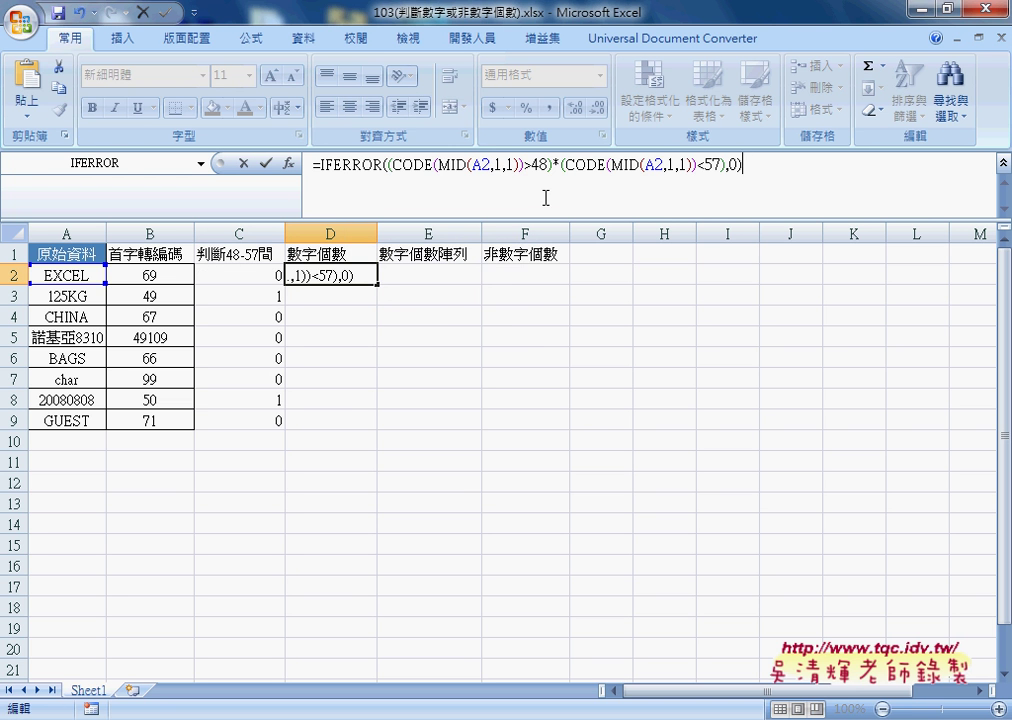
double_click(498, 165)
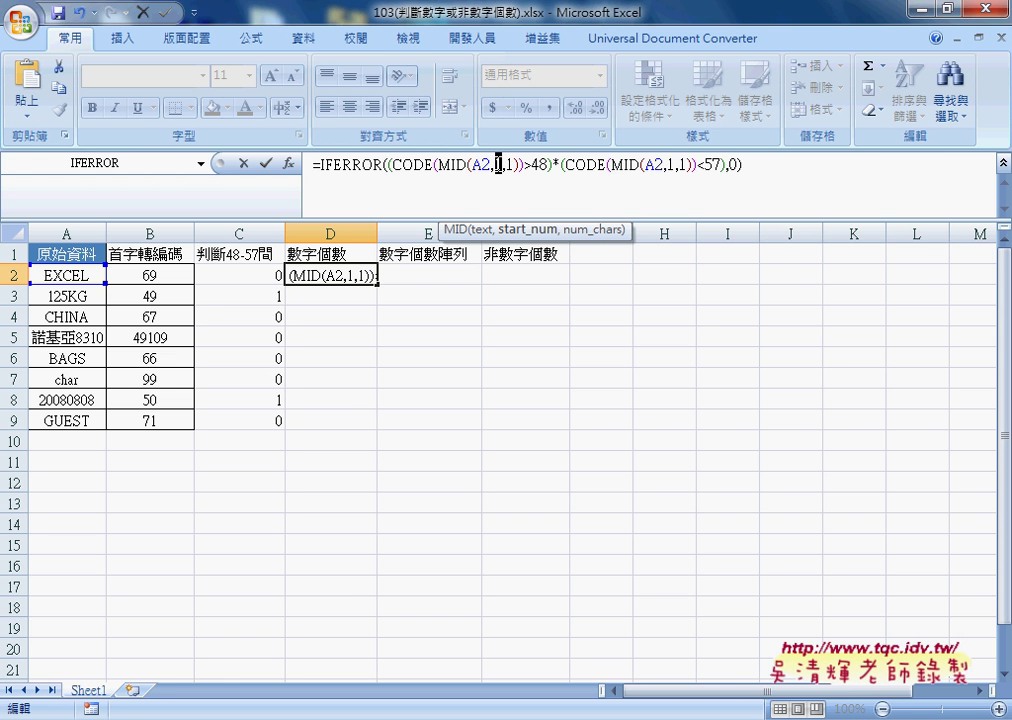
- Replace both MID start positions in D2 with the array constant {1,2,3,4,5,6,7,8,9}
text({})
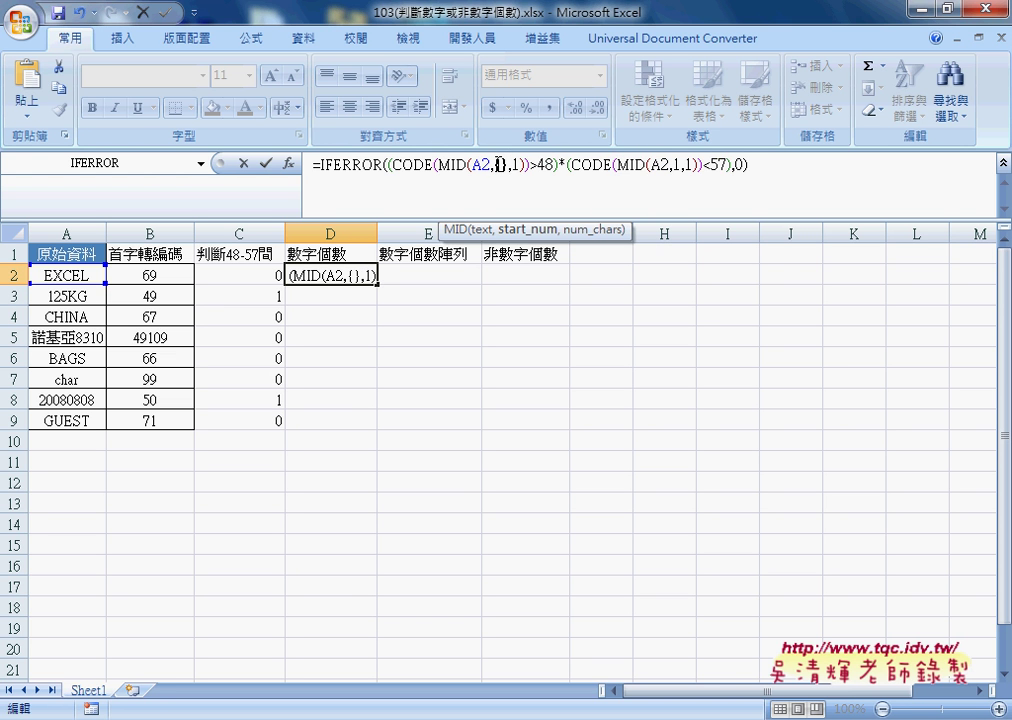
text(1)
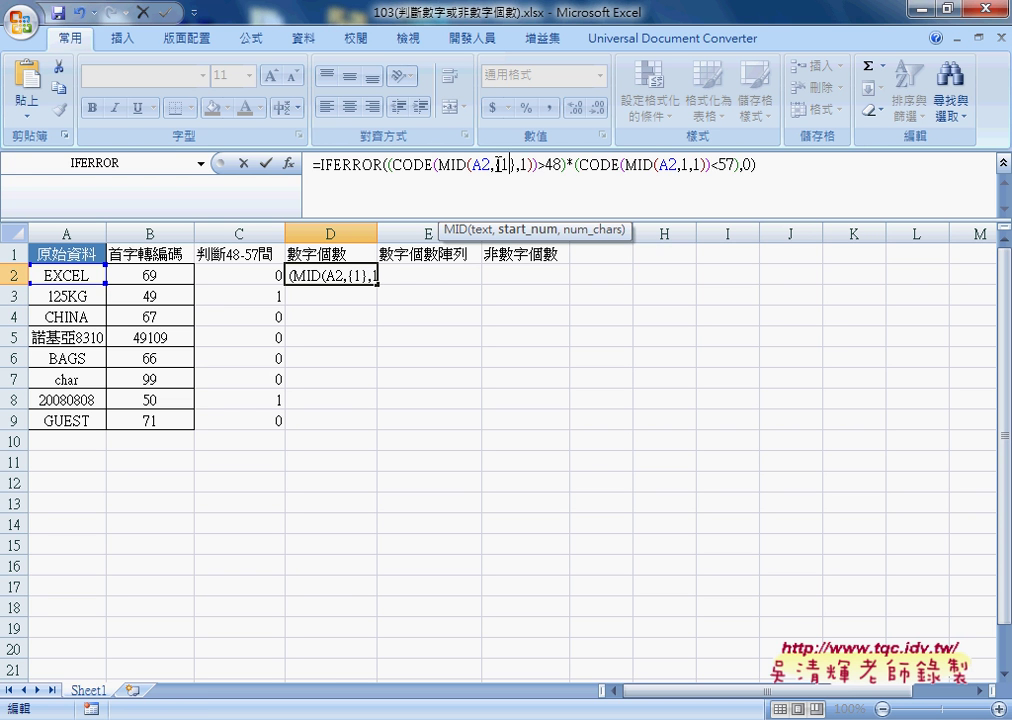
text(,2)
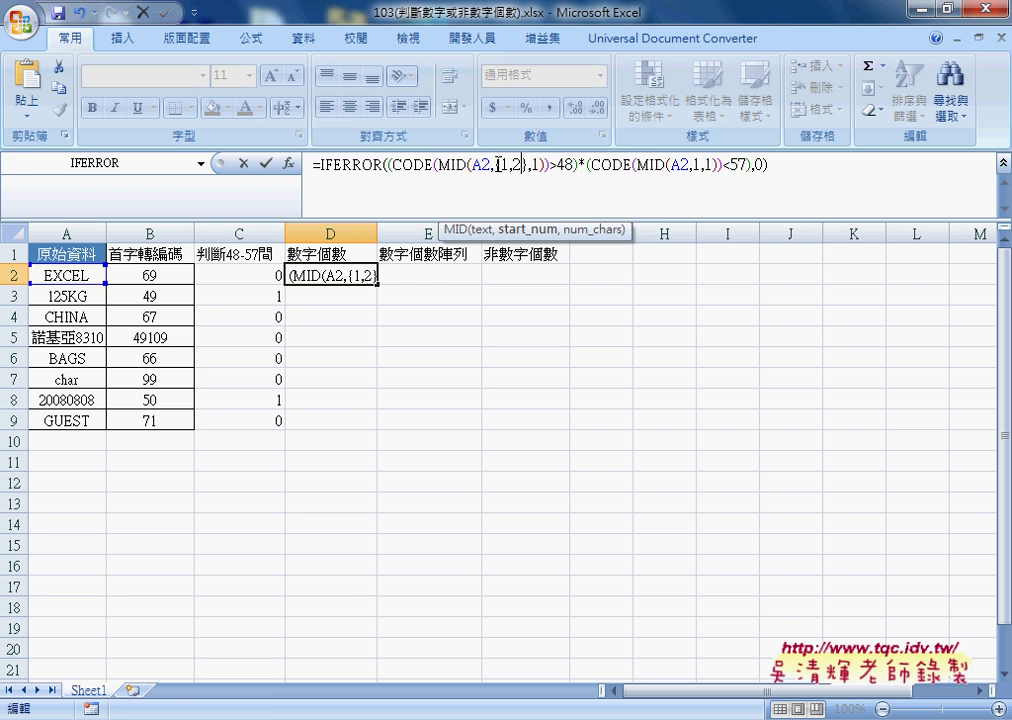
text(,3,4,)
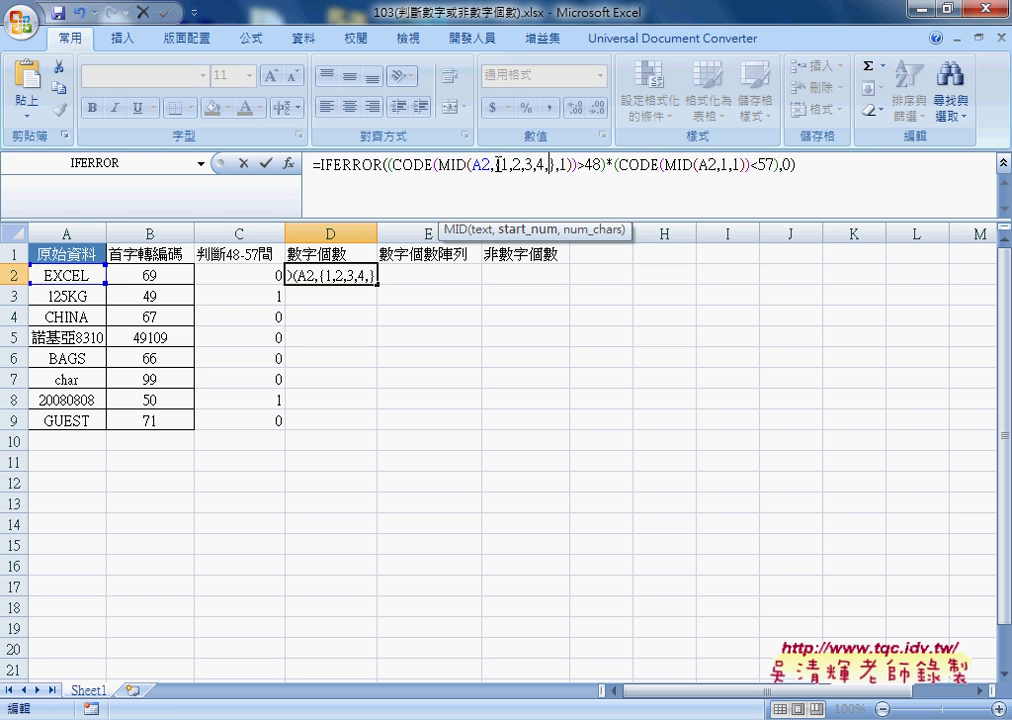
text(5,6,7,8)
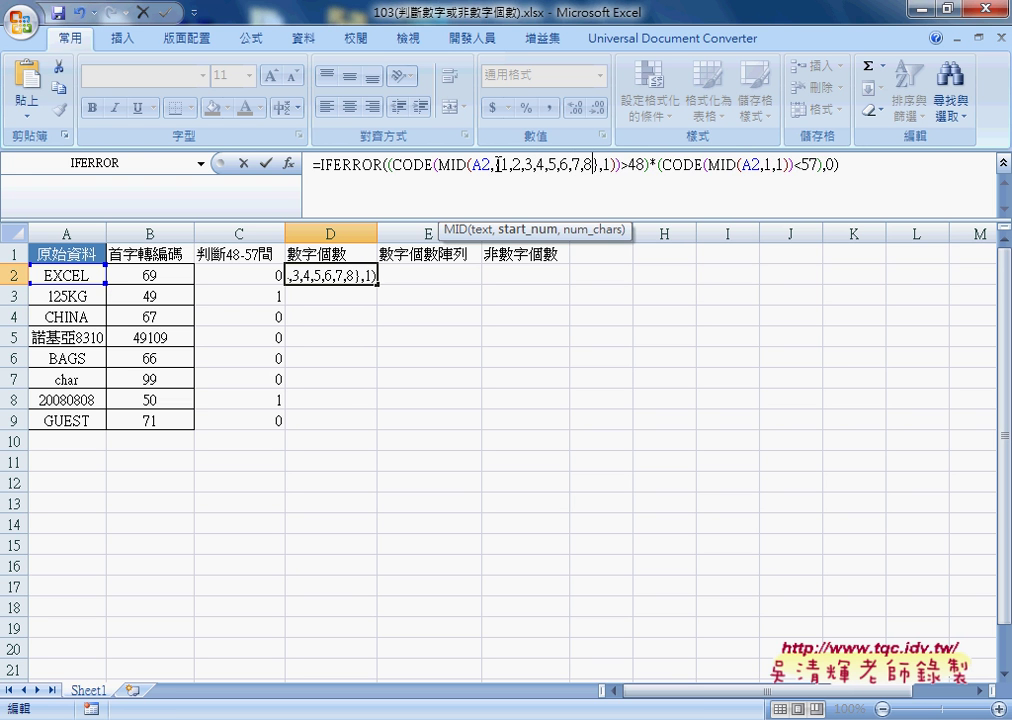
text(9)
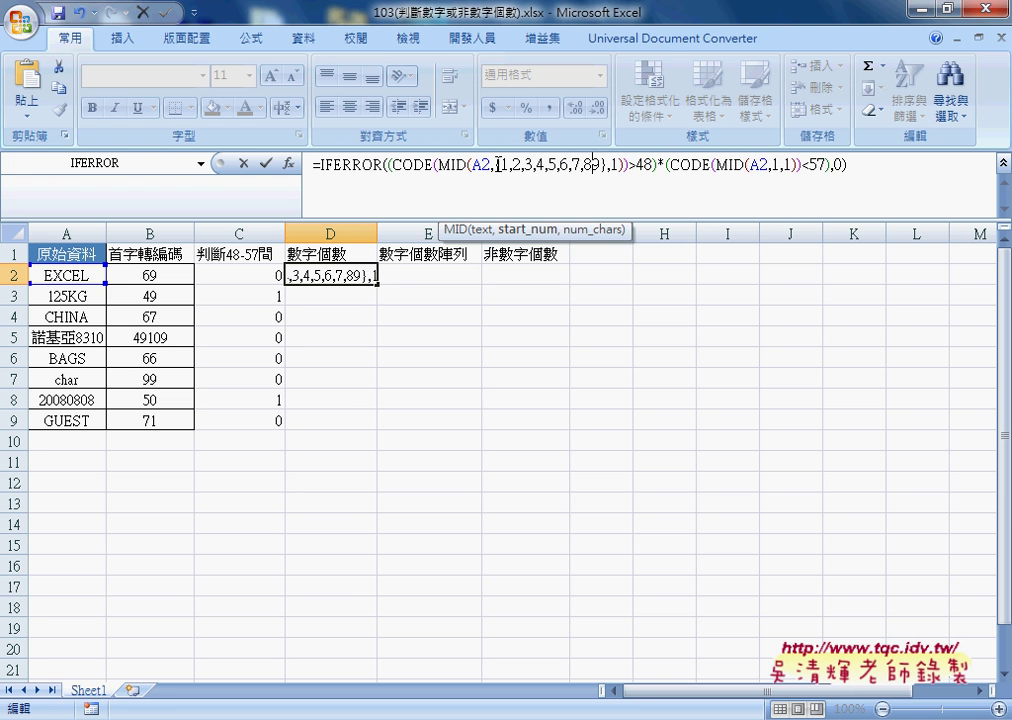
text(,)
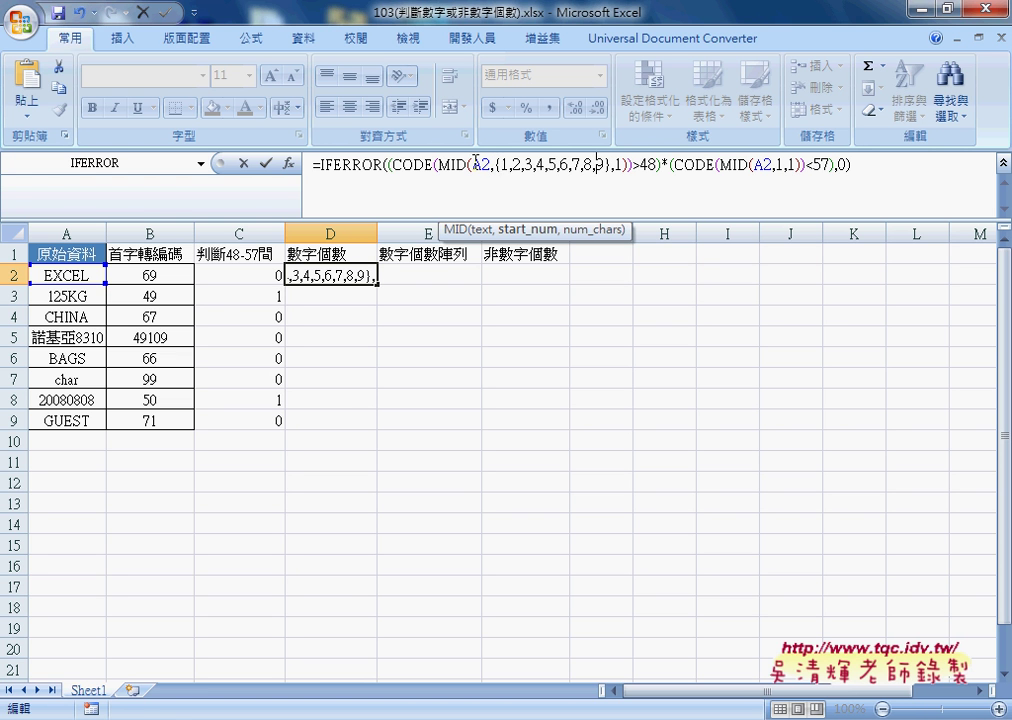
drag(496, 164, 622, 164)
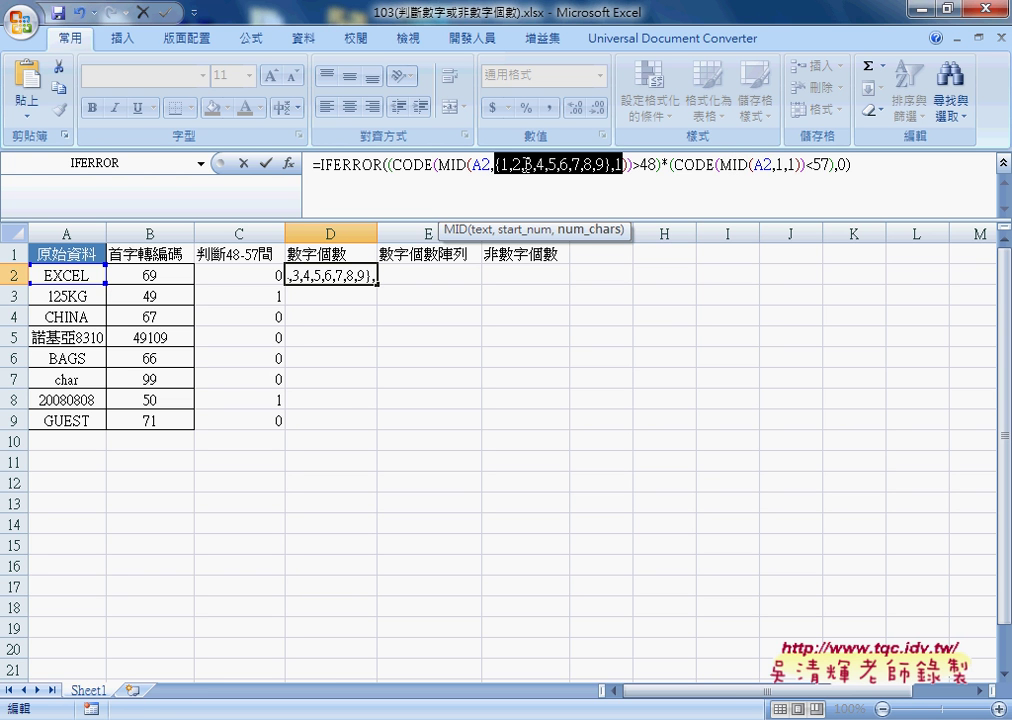
drag(495, 164, 608, 164)
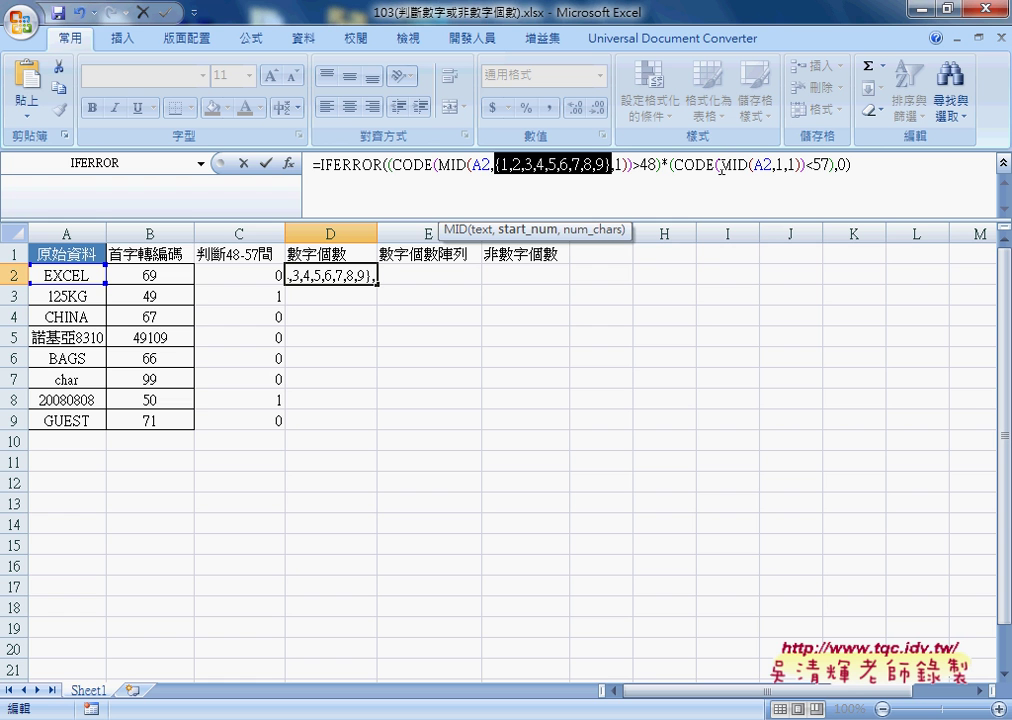
double_click(780, 164)
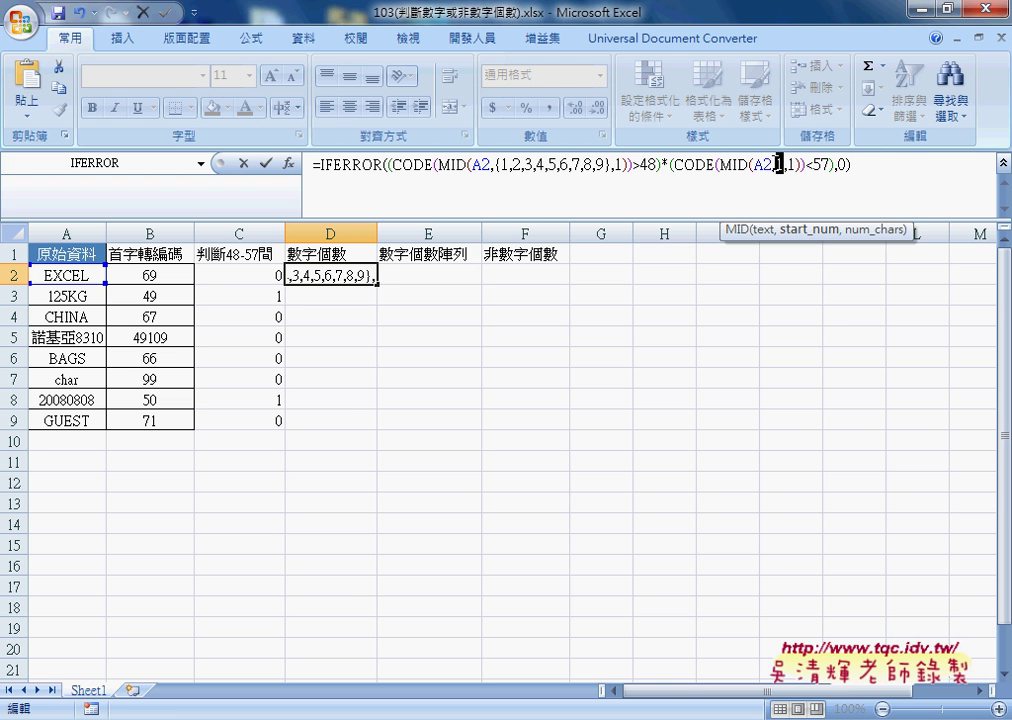
key(ctrl+v)
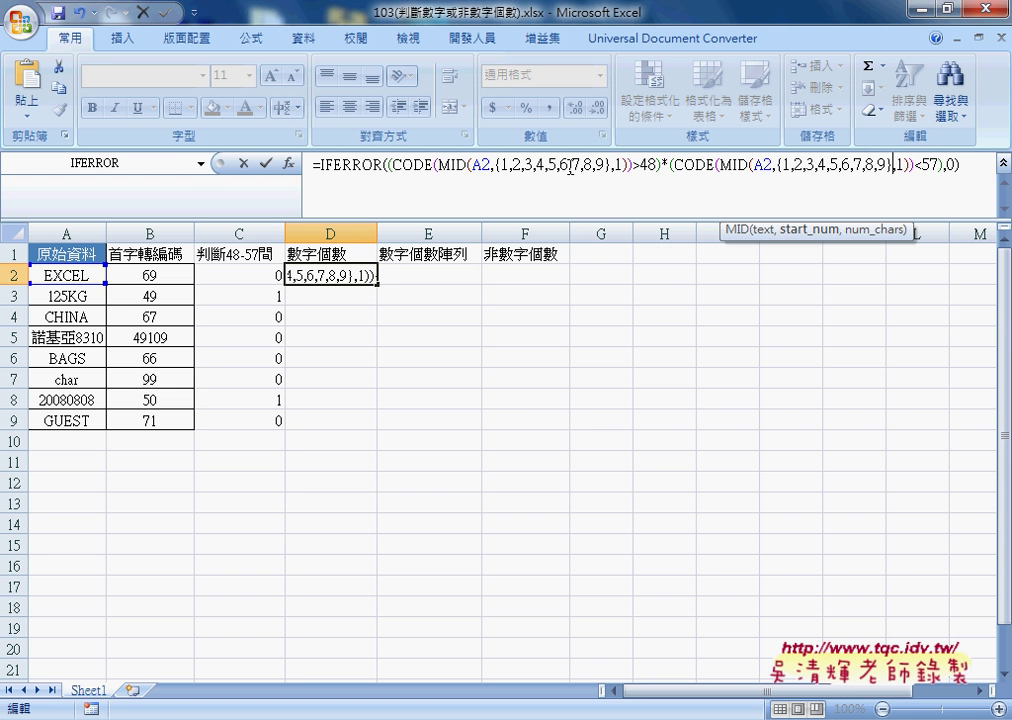
drag(320, 164, 968, 169)
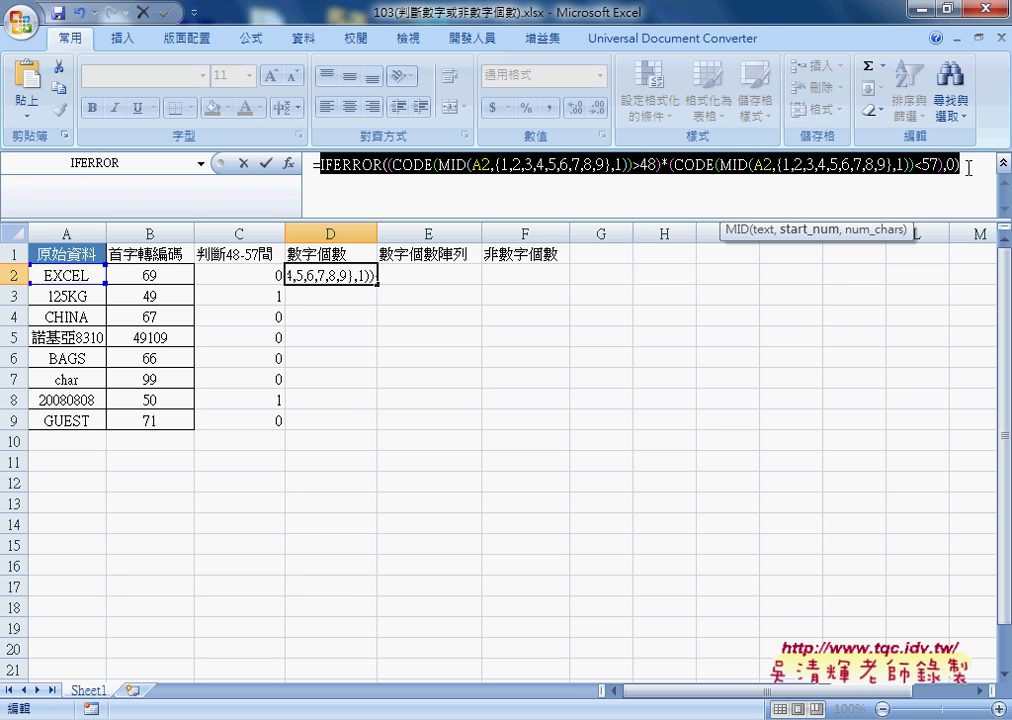
- Cut the IFERROR array formula out of D2's entry
right_click(793, 163)
click(819, 173)
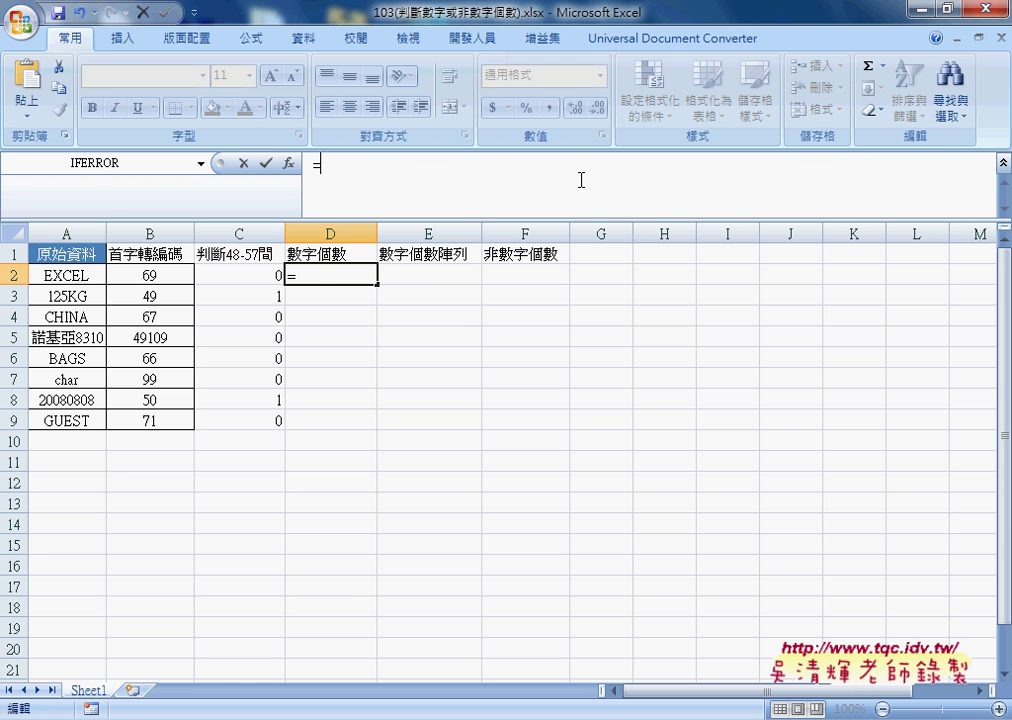
text(s)
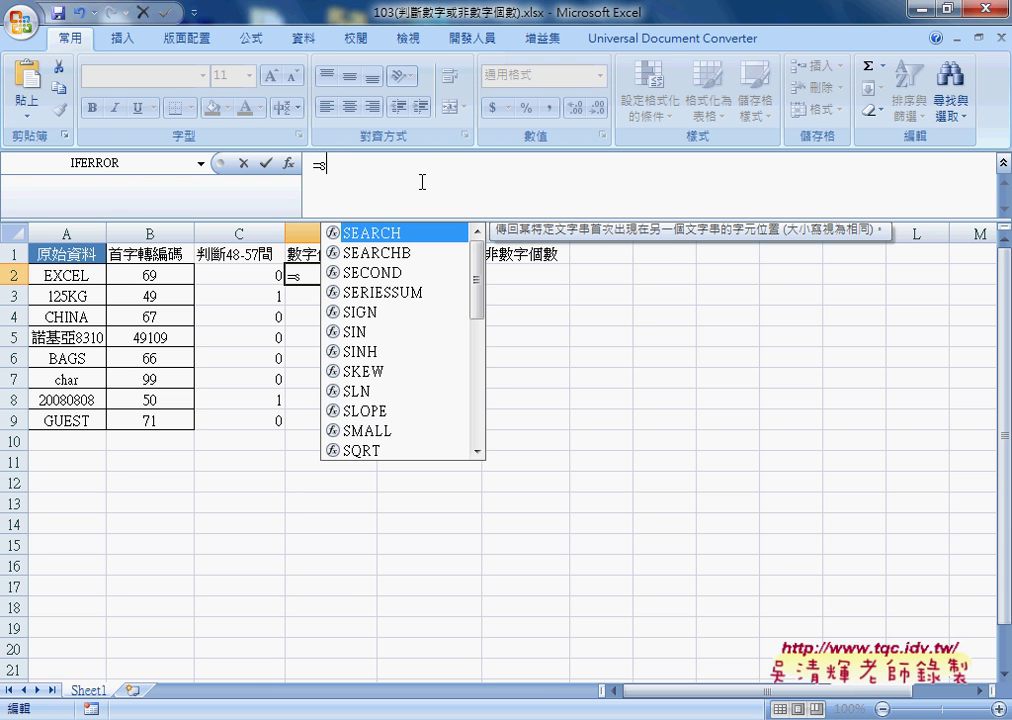
text(um)
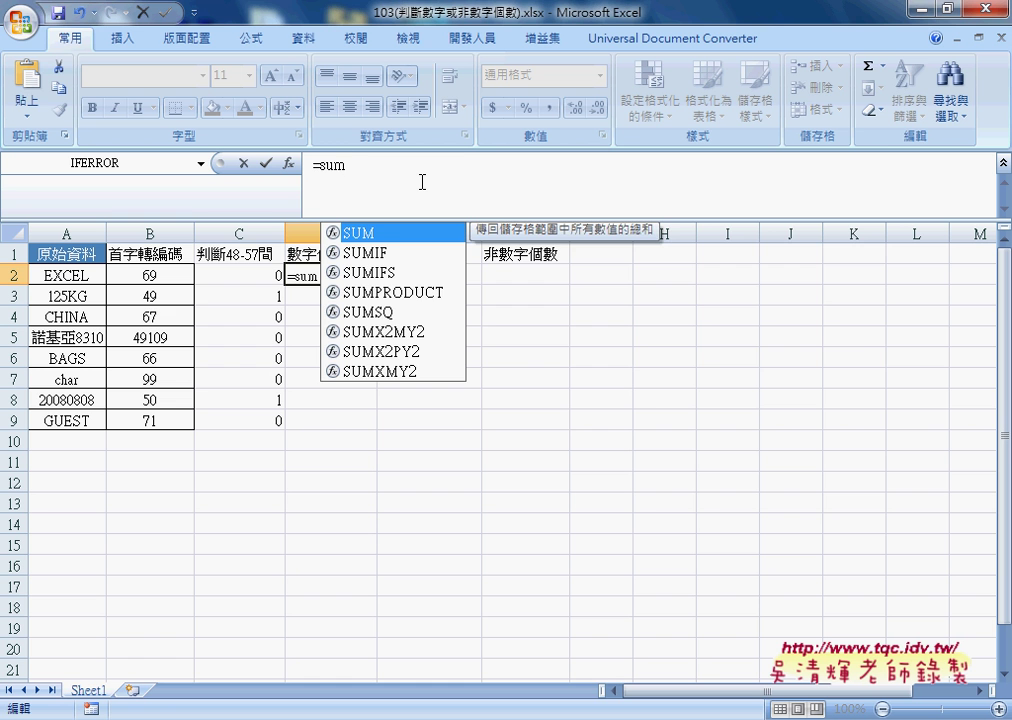
key(BackSpace)
key(BackSpace)
key(BackSpace)
key(BackSpace)
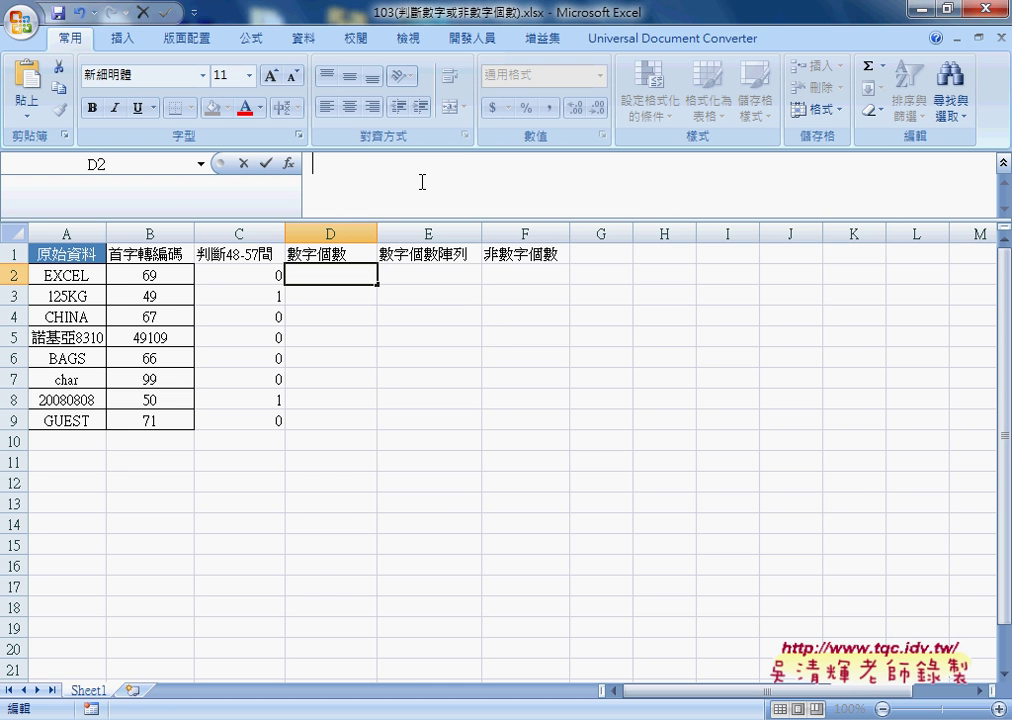
- Choose SUM from the 數學與三角函數 category of the function picker
click(288, 163)
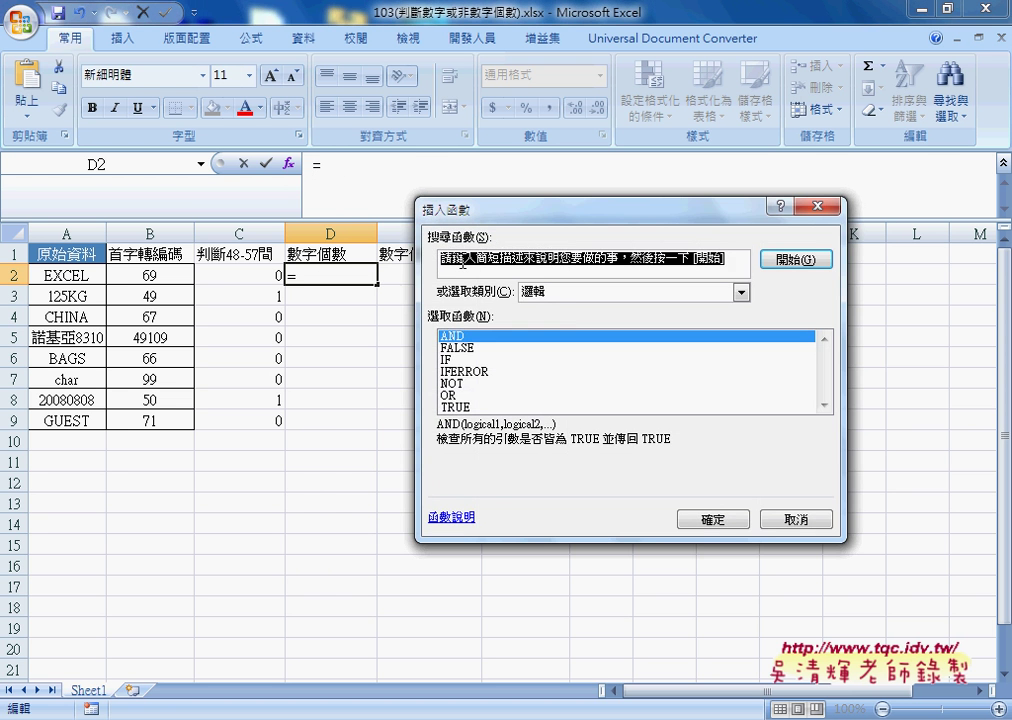
drag(585, 210, 606, 138)
click(606, 220)
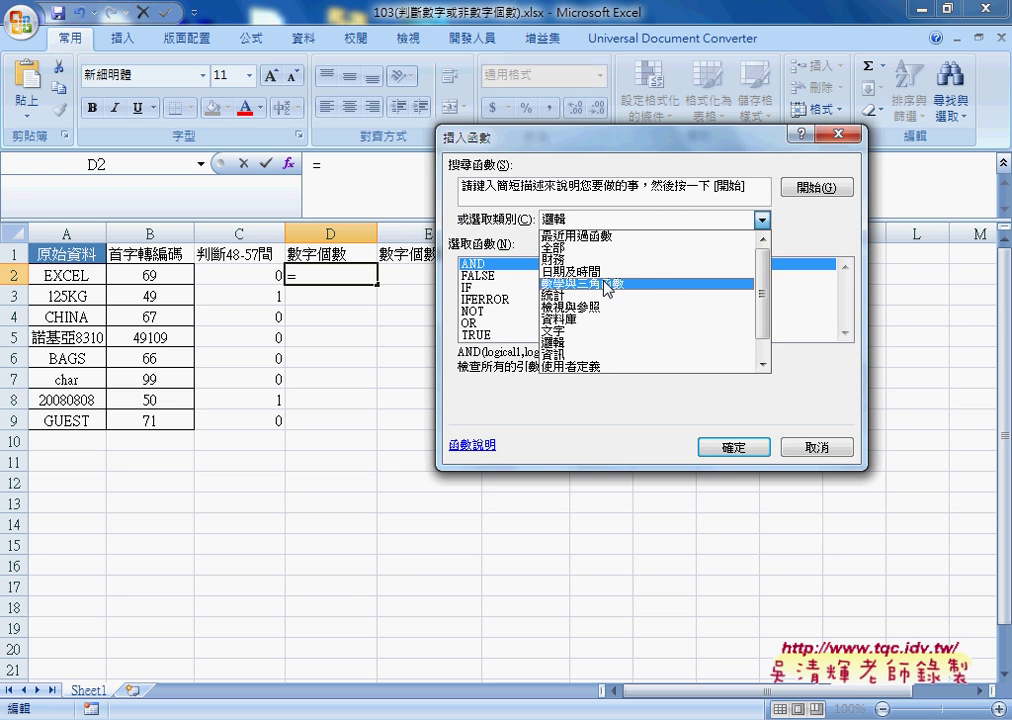
click(605, 284)
drag(843, 285, 845, 321)
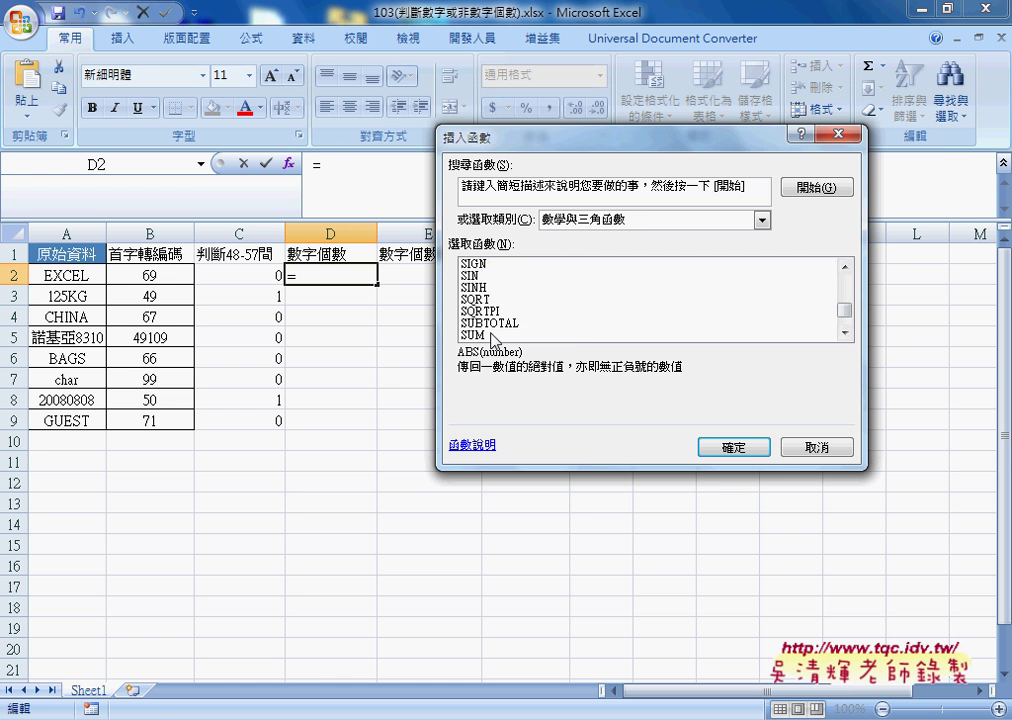
click(592, 336)
click(734, 447)
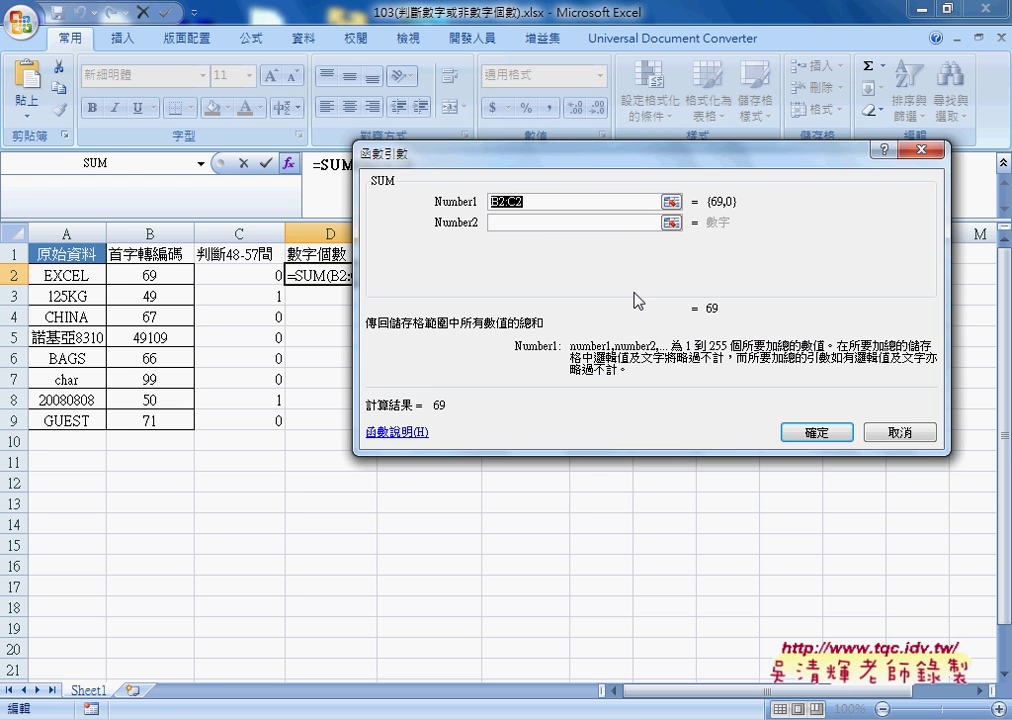
- Paste the IFERROR digit test as SUM's Number1 argument and enter it into D2
right_click(540, 201)
click(592, 259)
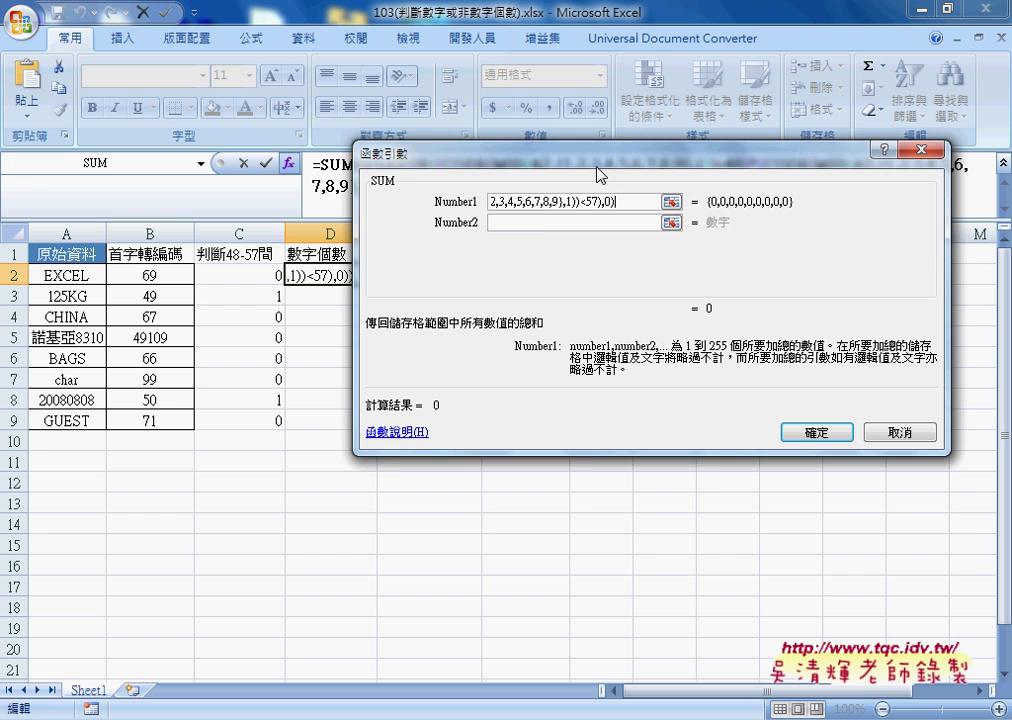
mouse_move(597, 160)
mouse_down()
mouse_move(600, 287)
mouse_move(480, 270)
mouse_up()
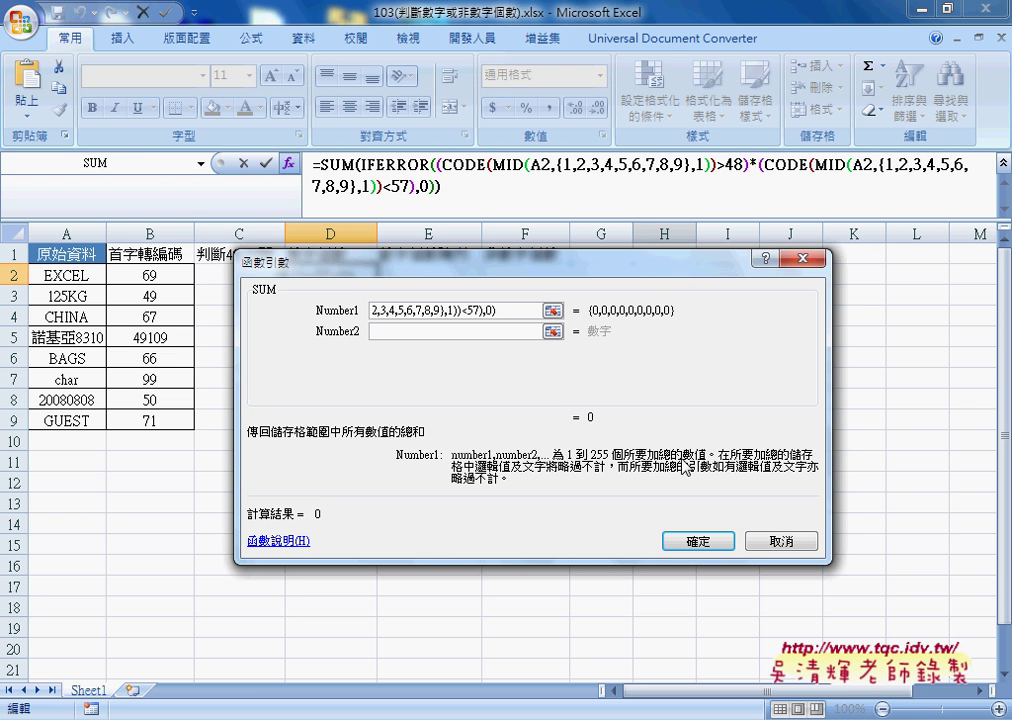
click(711, 547)
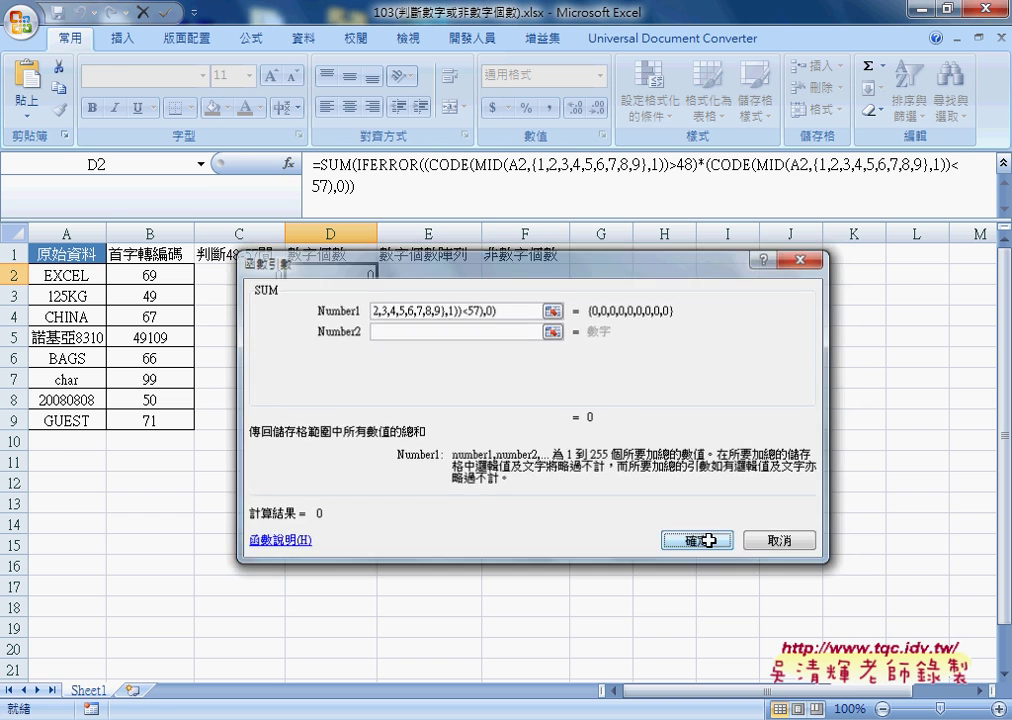
click(336, 165)
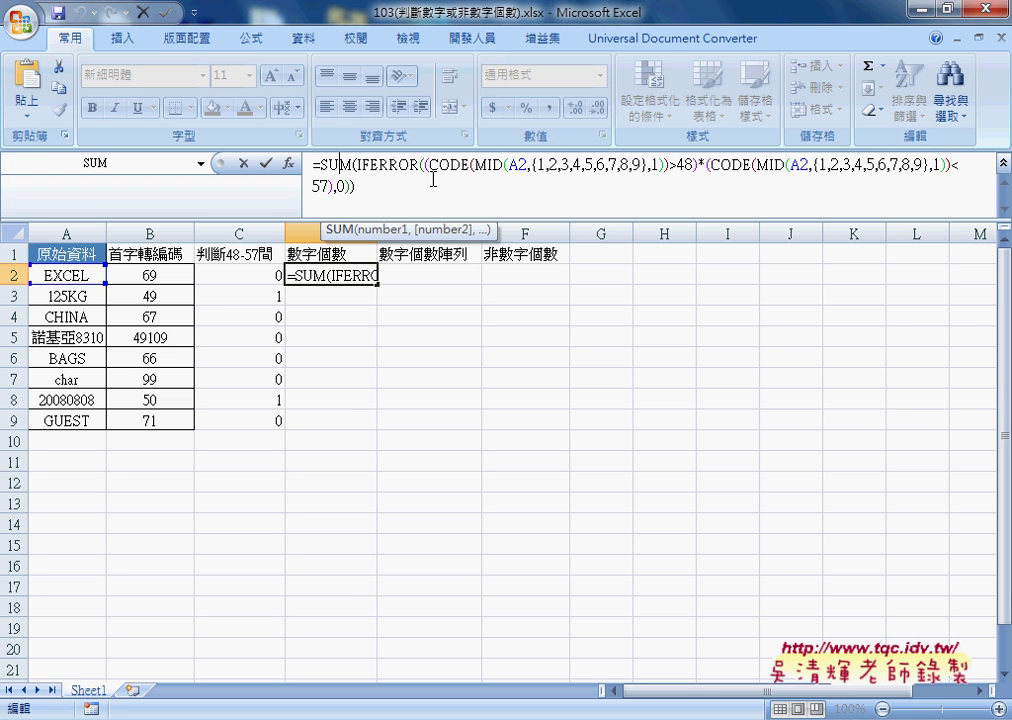
- Commit D2's SUM formula as an array formula with Ctrl+Shift+Enter, noting the braces and 1–9 constant
key(ctrl+shift+Return)
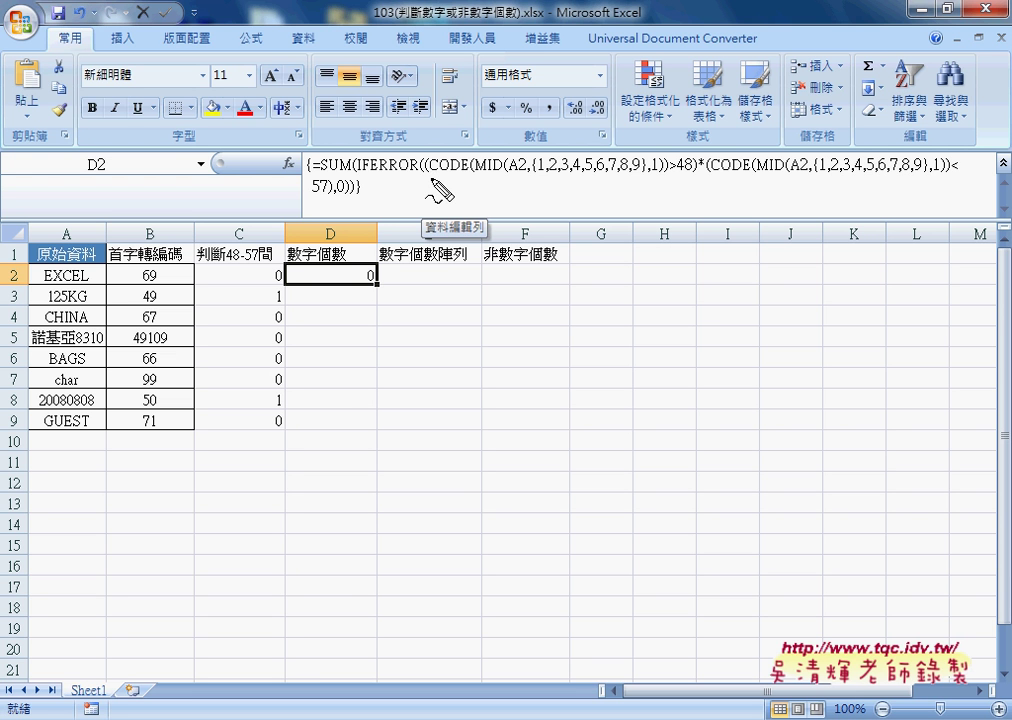
mouse_move(314, 150)
mouse_down()
mouse_move(318, 174)
mouse_move(364, 200)
mouse_up()
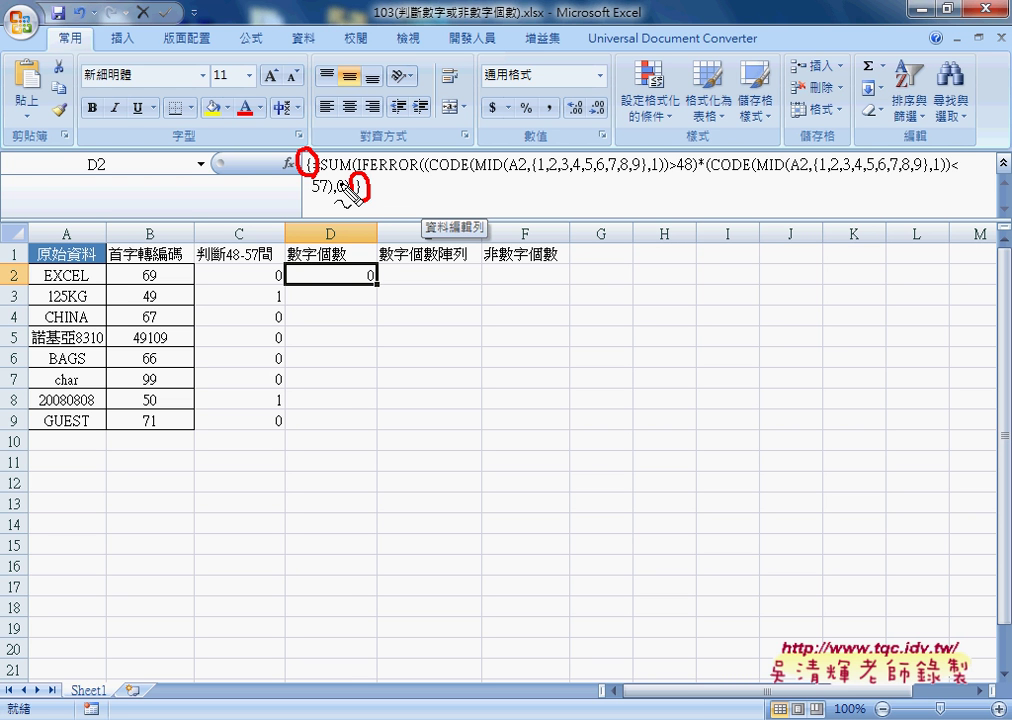
drag(538, 176, 641, 176)
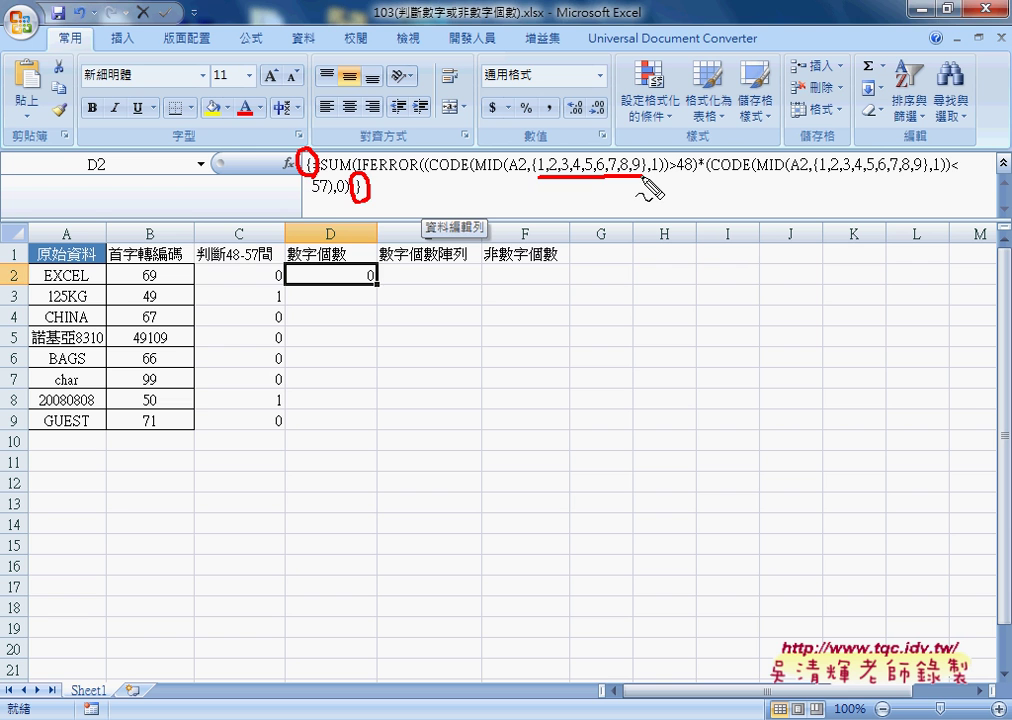
key(Escape)
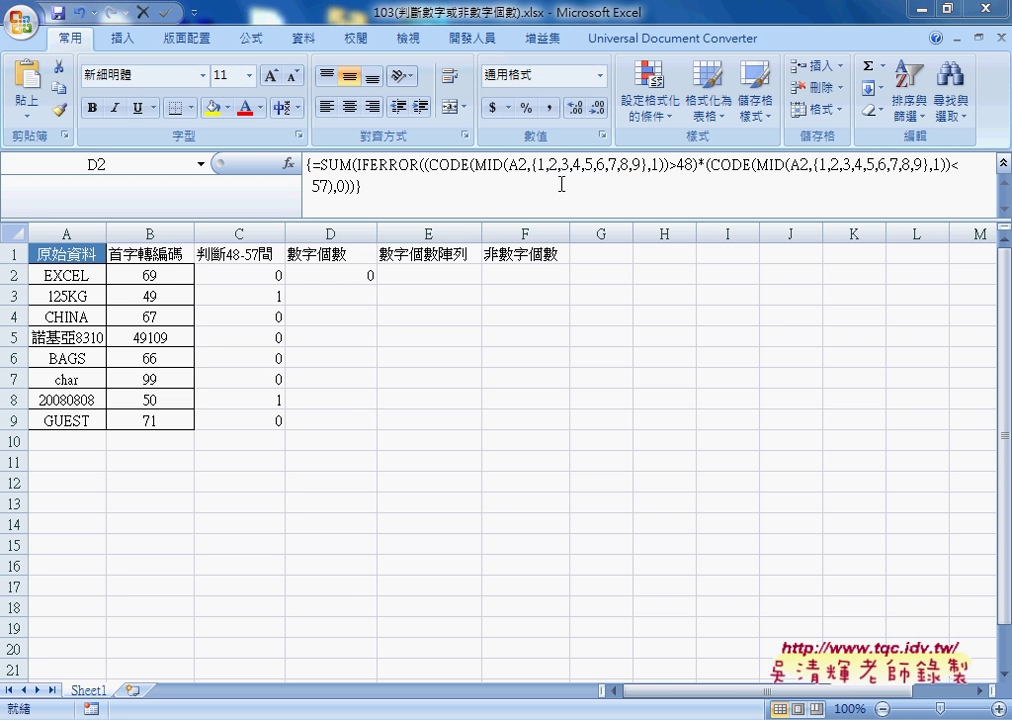
click(352, 277)
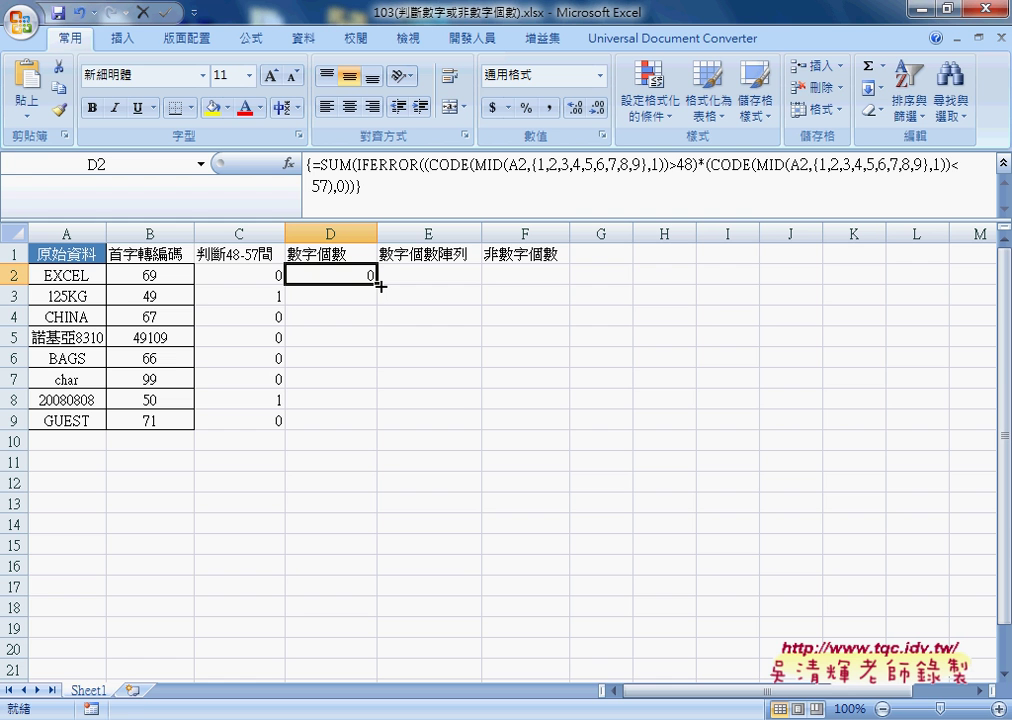
- Fill D2's digit-count array formula down to D9 and inspect D5 and D3
drag(380, 286, 376, 437)
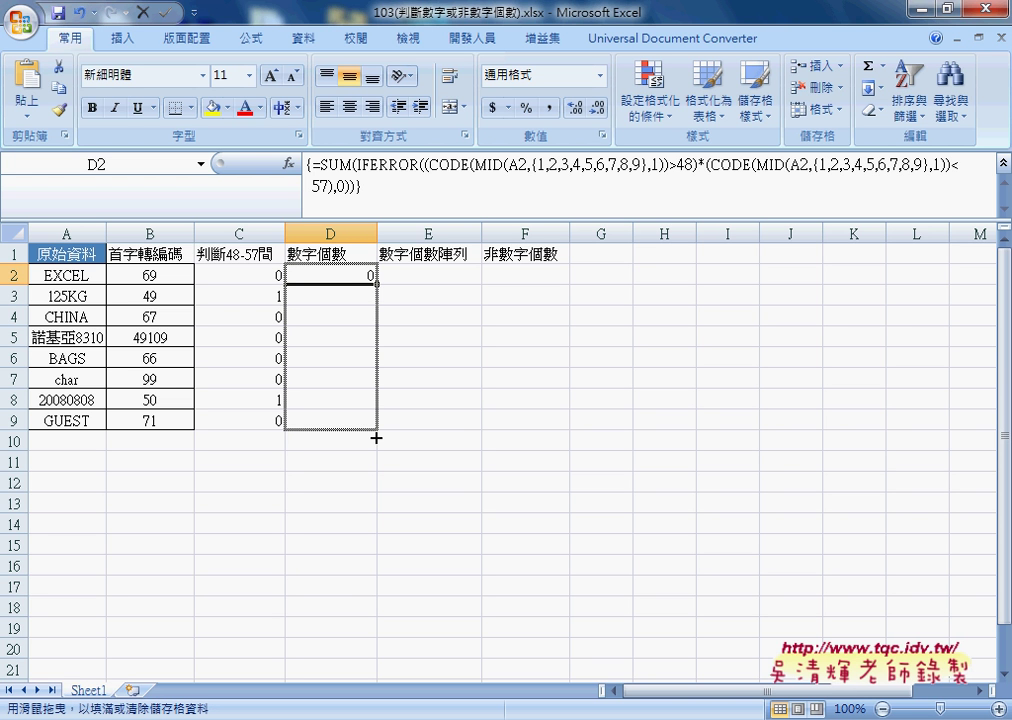
drag(376, 437, 376, 437)
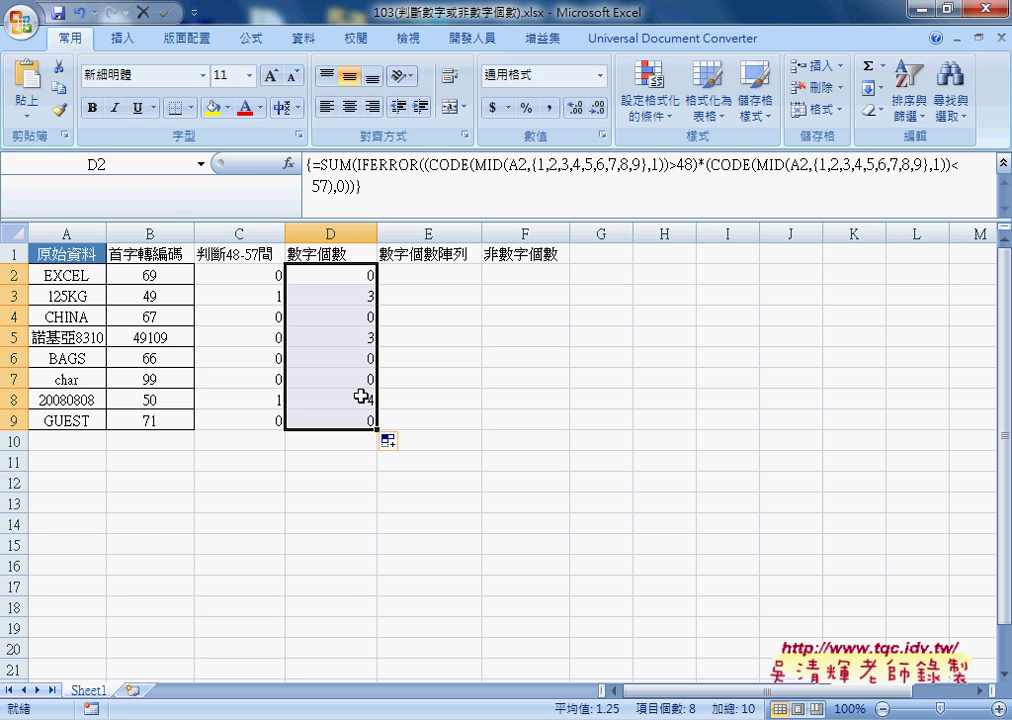
click(366, 336)
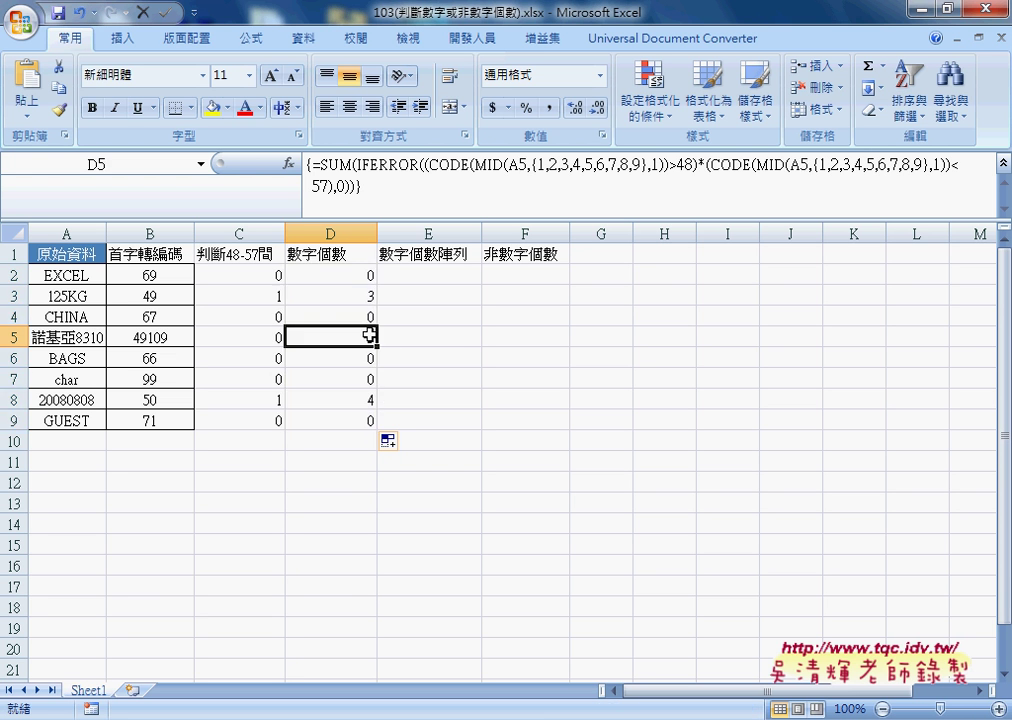
click(369, 299)
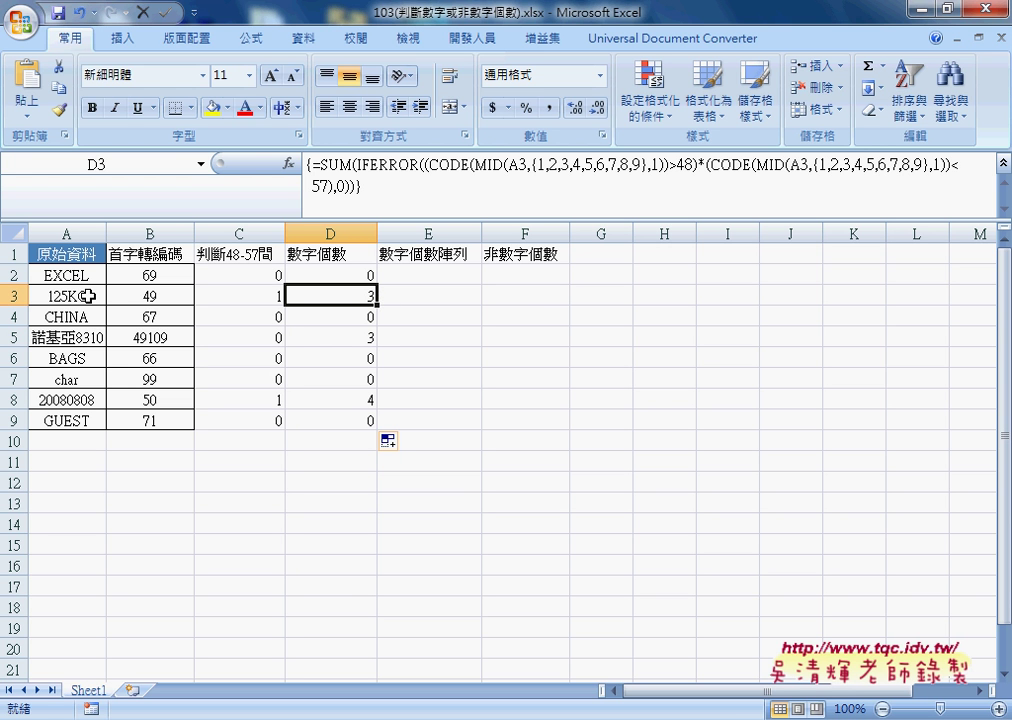
- Compare D5's count with the text 諾基亞8310 in A5, then consult the ASCII code table
click(367, 340)
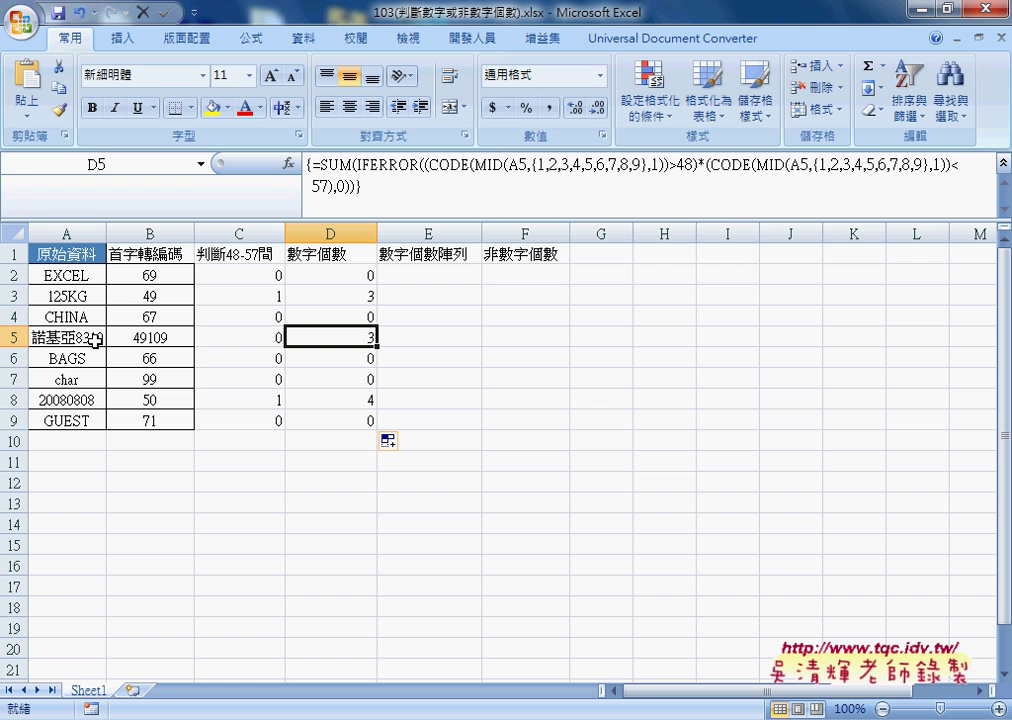
click(101, 340)
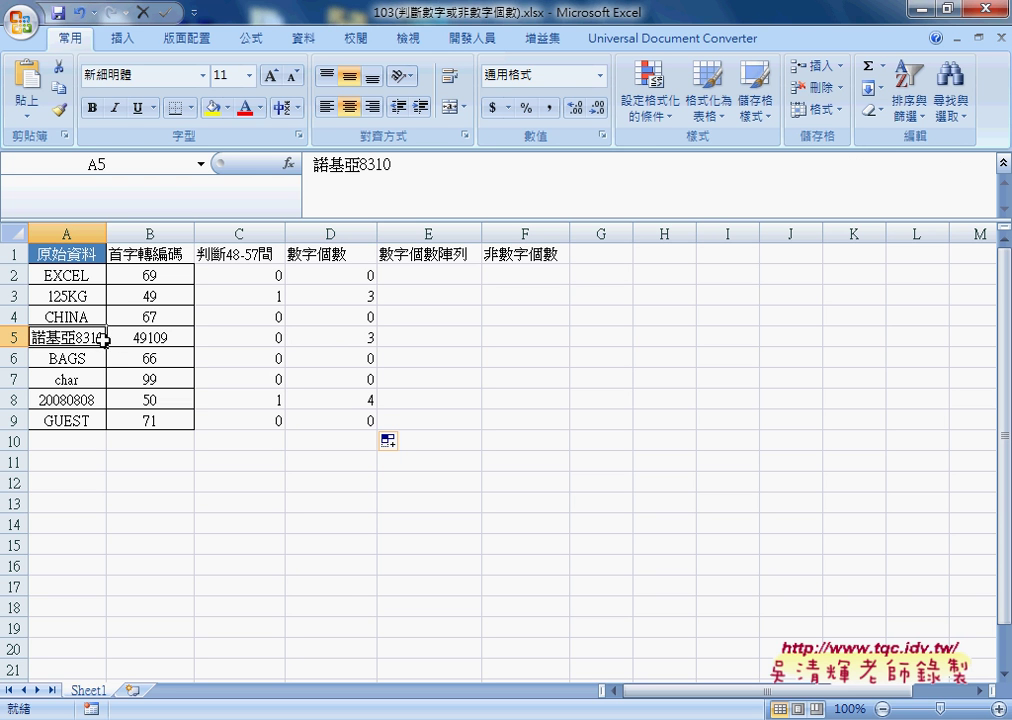
click(355, 337)
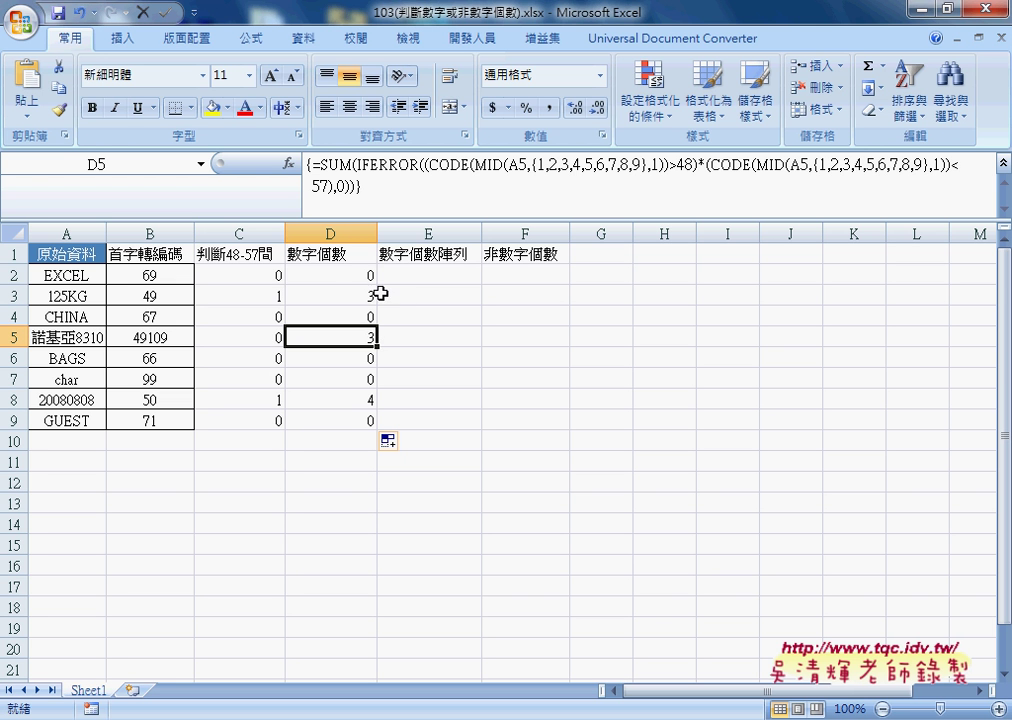
click(350, 275)
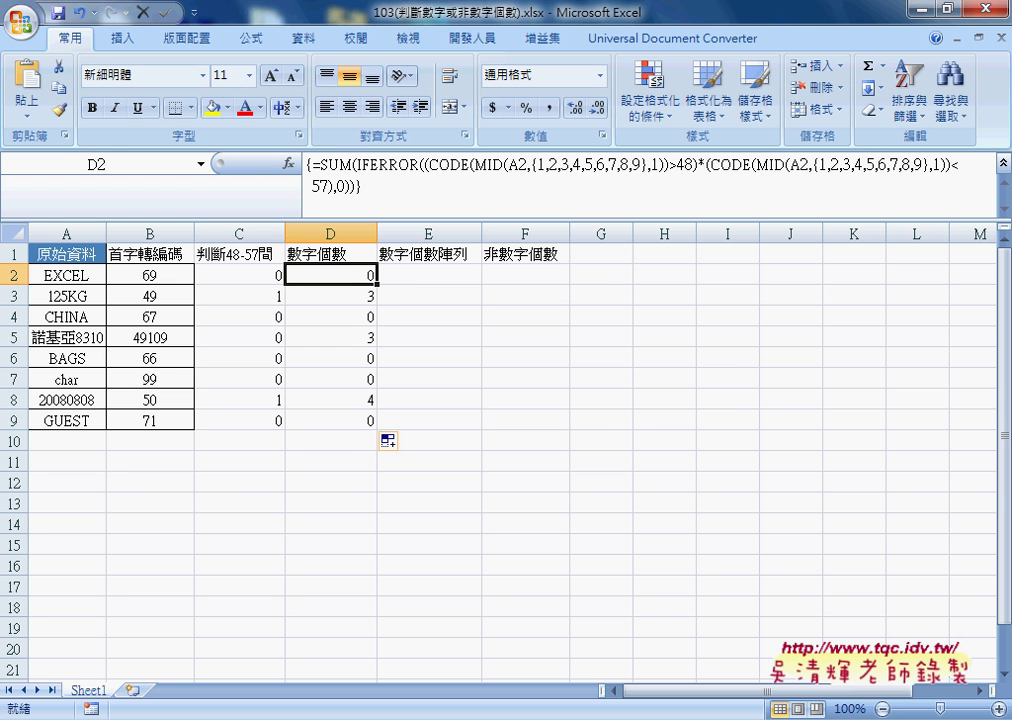
key(alt+Tab)
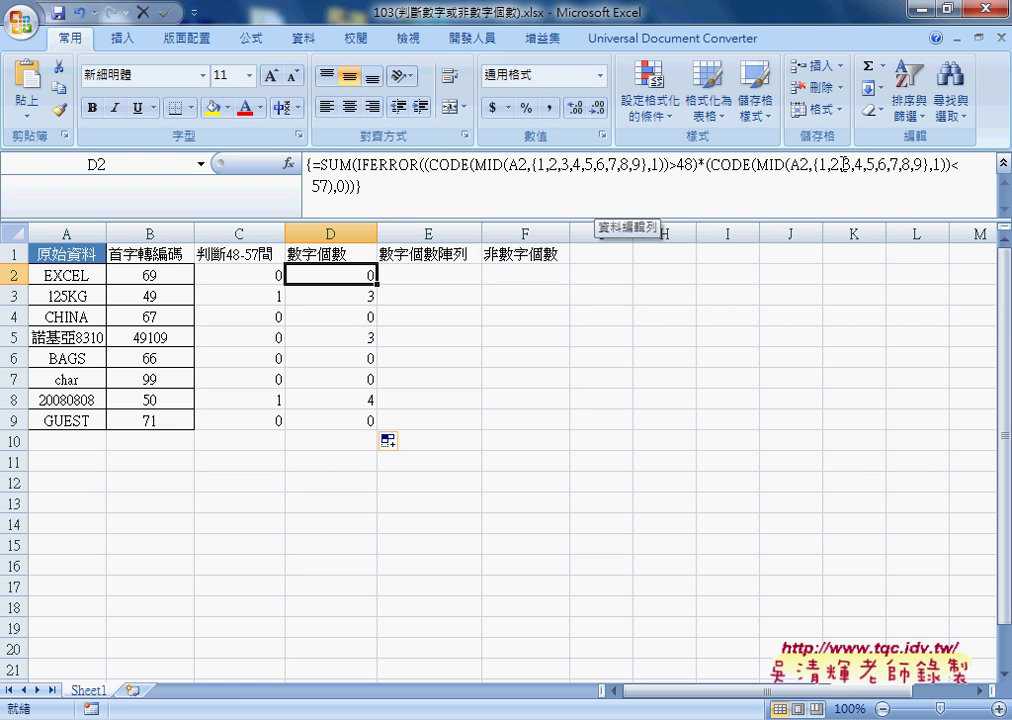
- Change D2's code bounds to >47 and <58 and re-commit it as an array formula
double_click(680, 165)
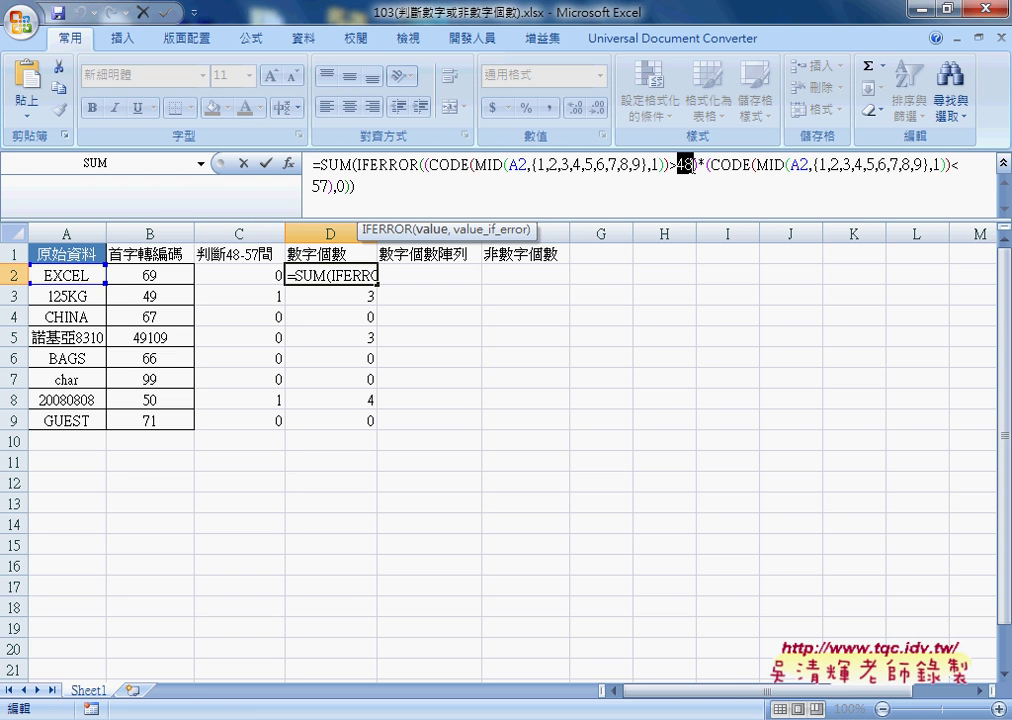
text(47)
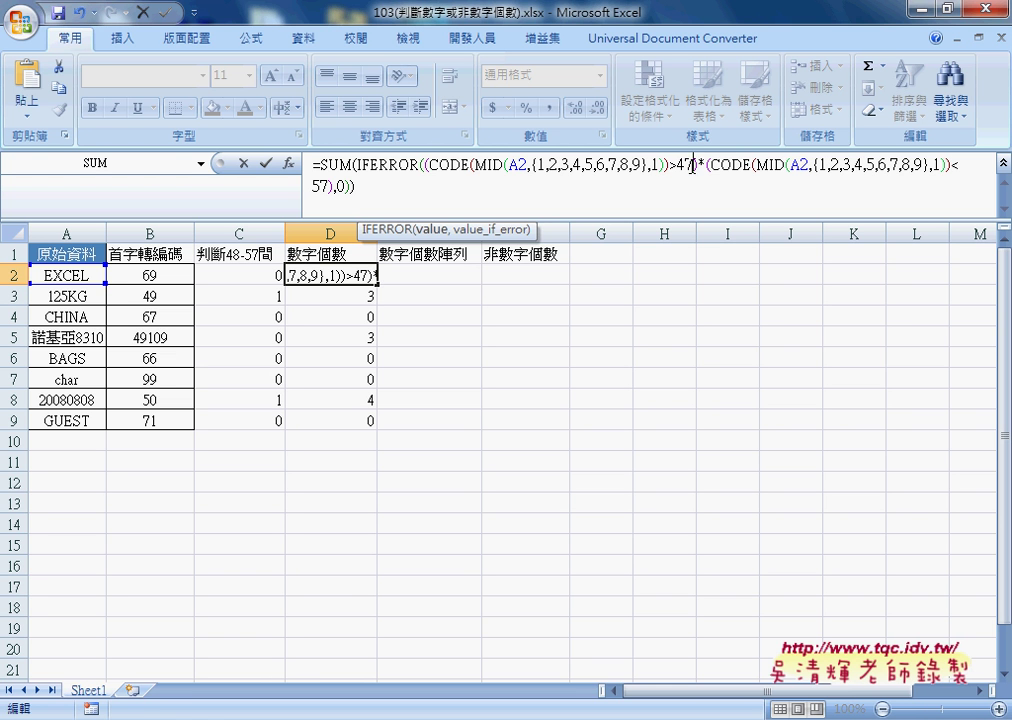
drag(321, 186, 330, 186)
text(8)
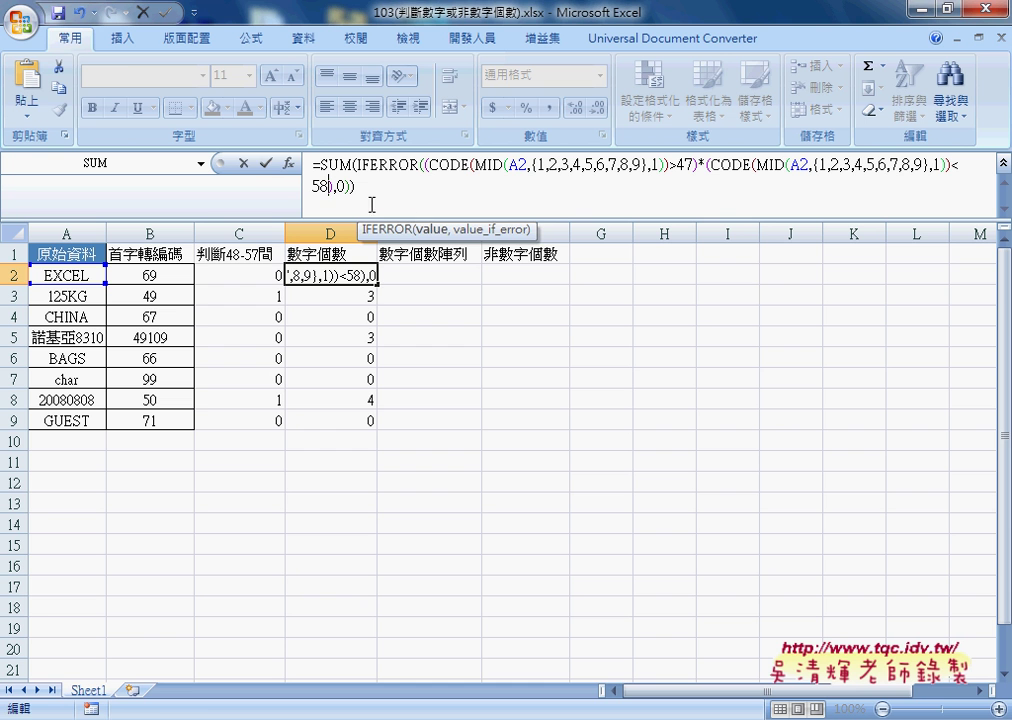
click(265, 163)
mouse_move(378, 284)
mouse_down()
mouse_move(376, 405)
mouse_move(376, 270)
mouse_up()
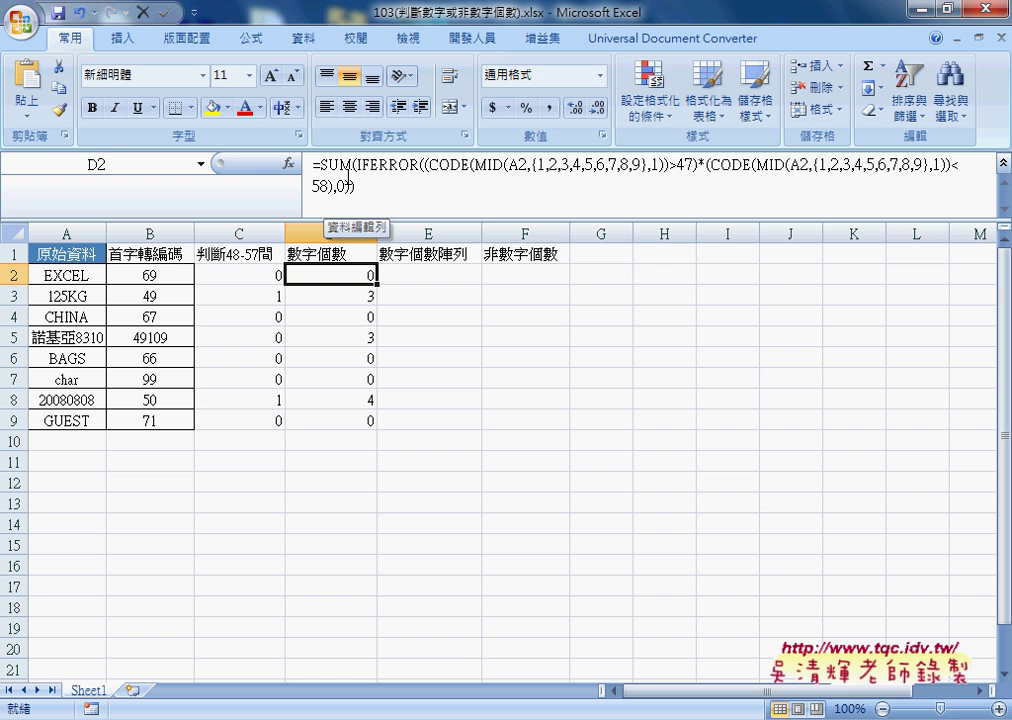
click(365, 168)
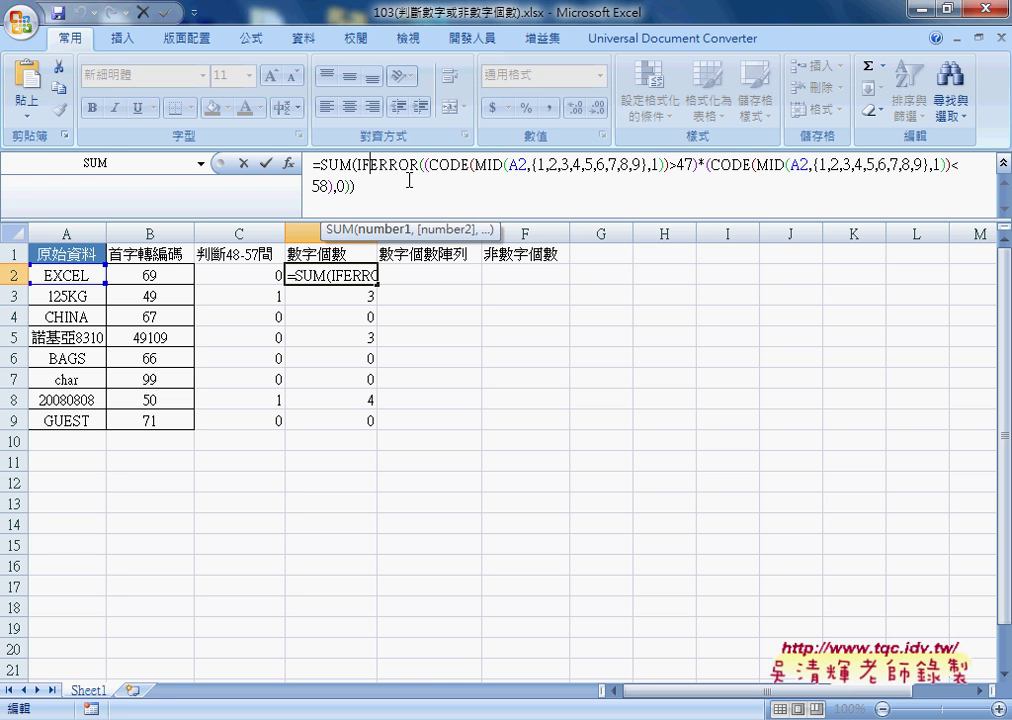
key(ctrl+shift+Return)
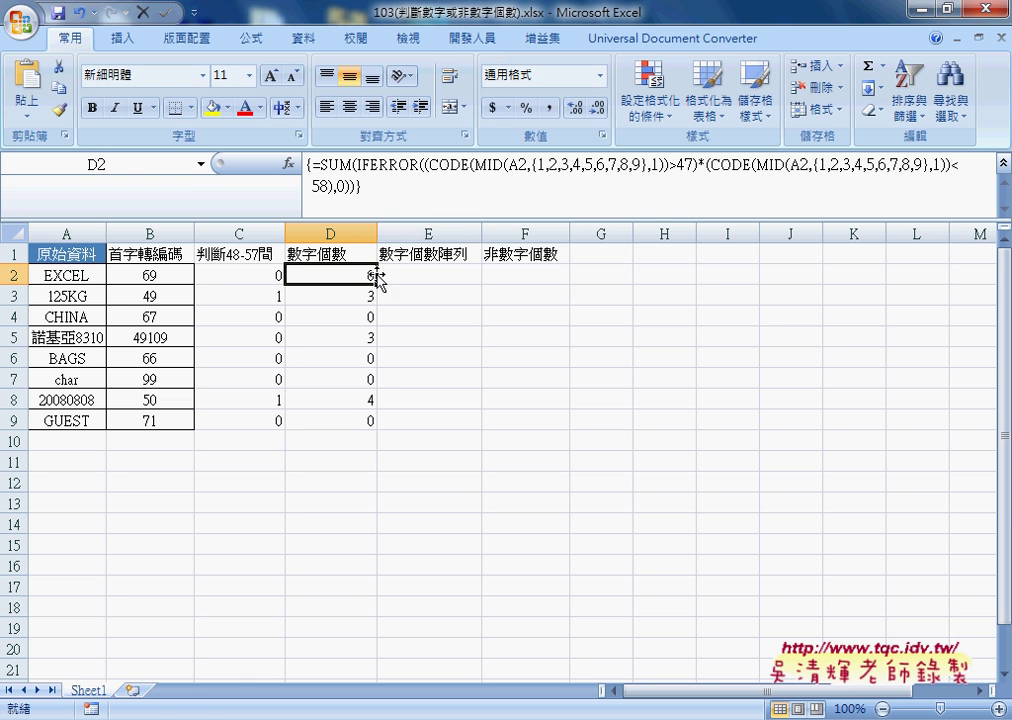
- Fill the corrected formula down to D9 and check D5, D8 and the 0, 3, 0, 4, 0, 0, 8, 0 counts
drag(377, 283, 378, 430)
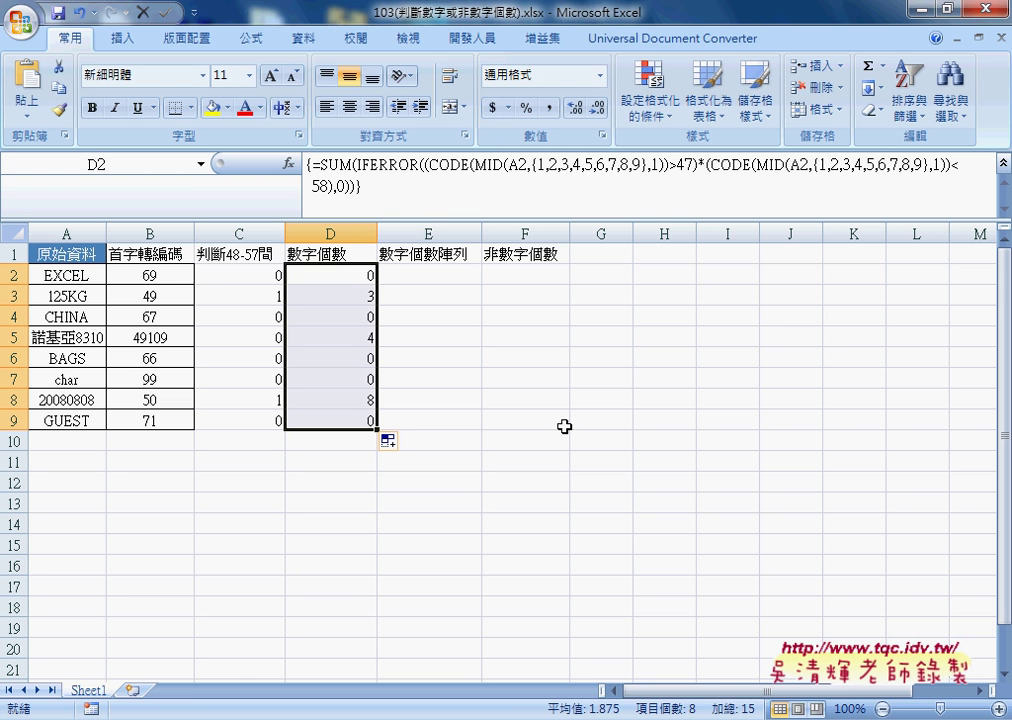
click(364, 341)
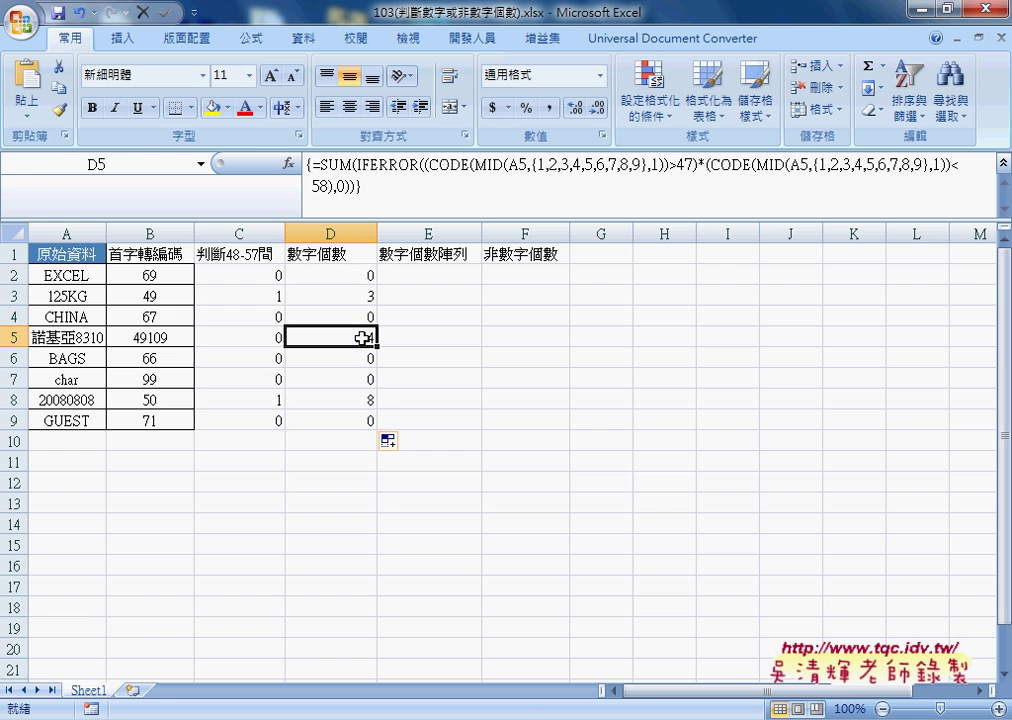
click(343, 398)
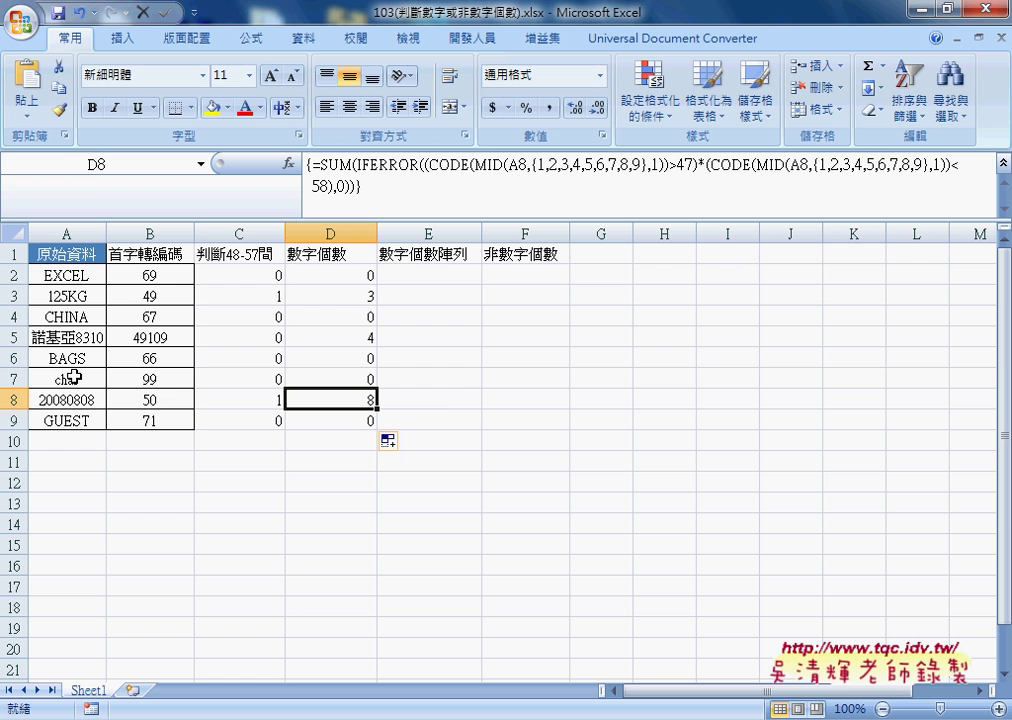
drag(355, 271, 361, 420)
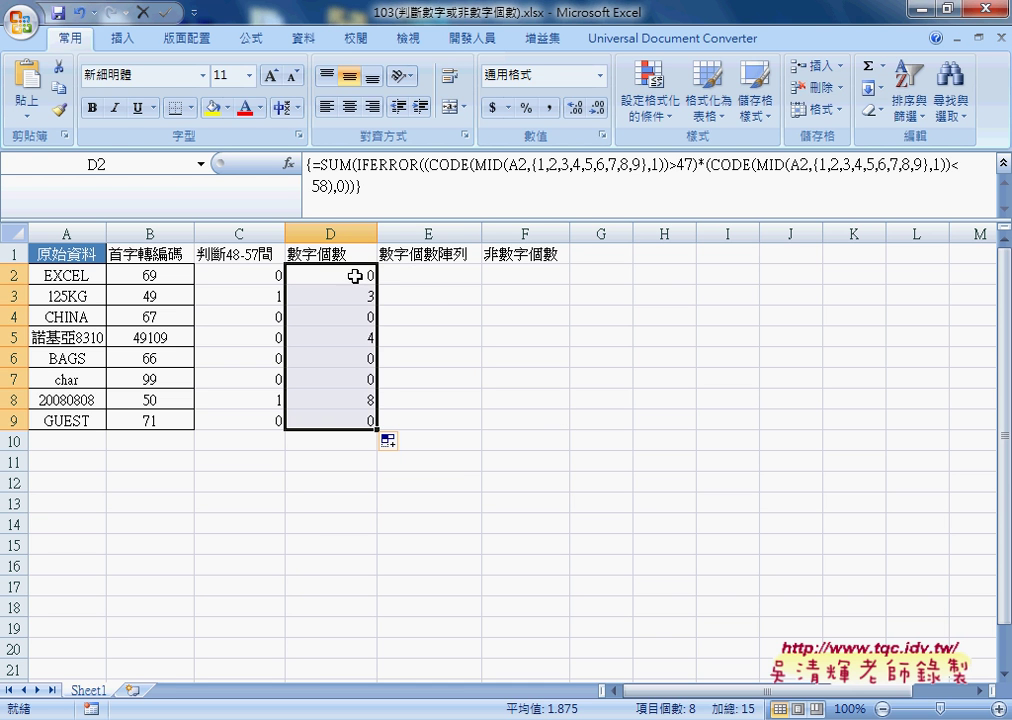
- Enter D2's digit-count SUM formula as a plain formula and fill it down to D9
click(355, 273)
click(420, 215)
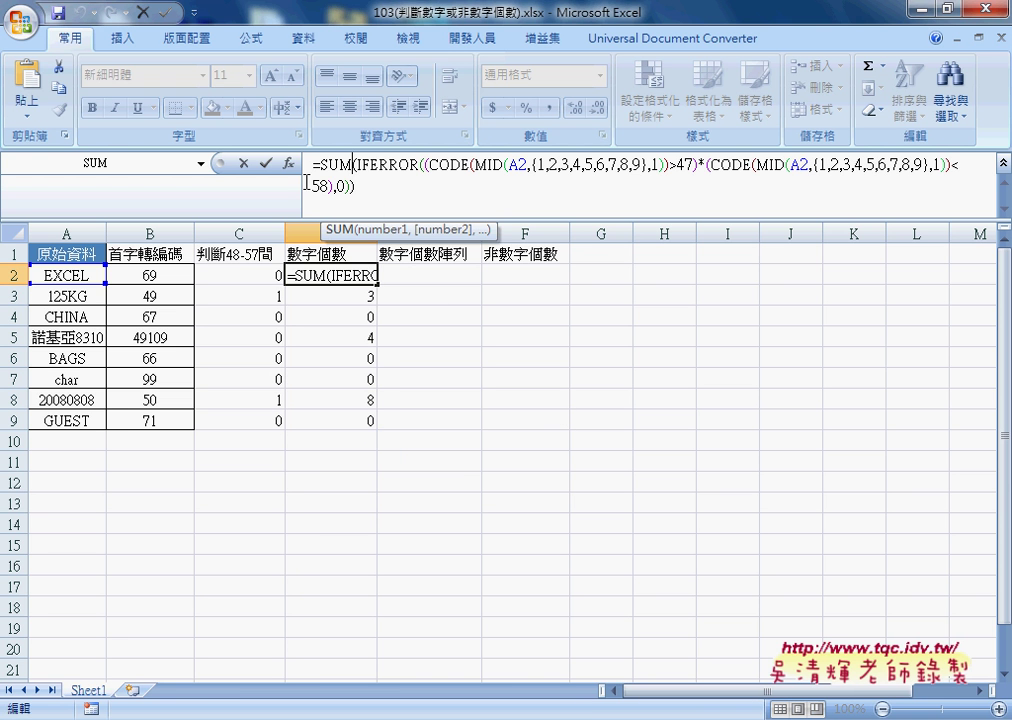
key(Escape)
drag(378, 286, 372, 421)
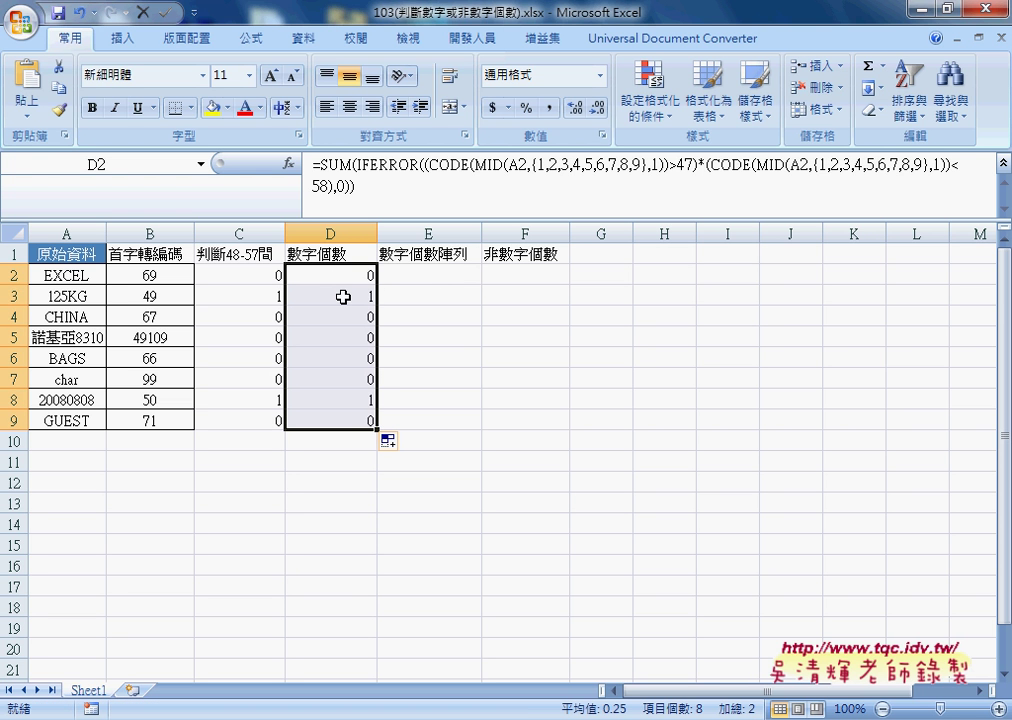
- Copy D2's formula into E2 as an array formula with Ctrl+Shift+Enter and fill to E9
click(440, 272)
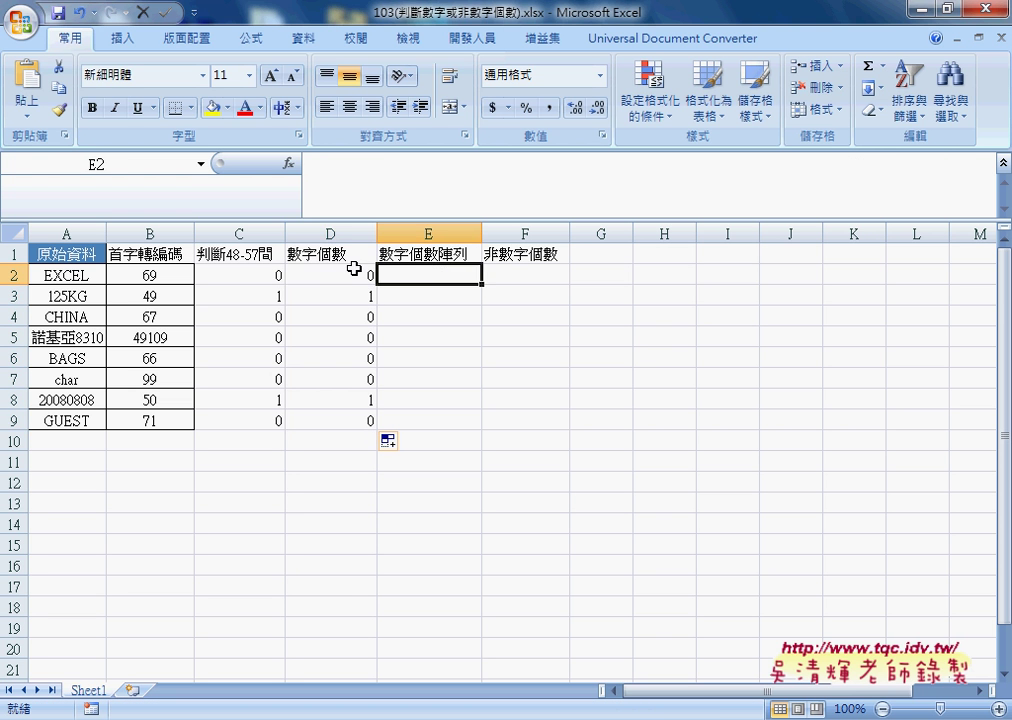
click(355, 273)
drag(452, 190, 302, 165)
key(ctrl+c)
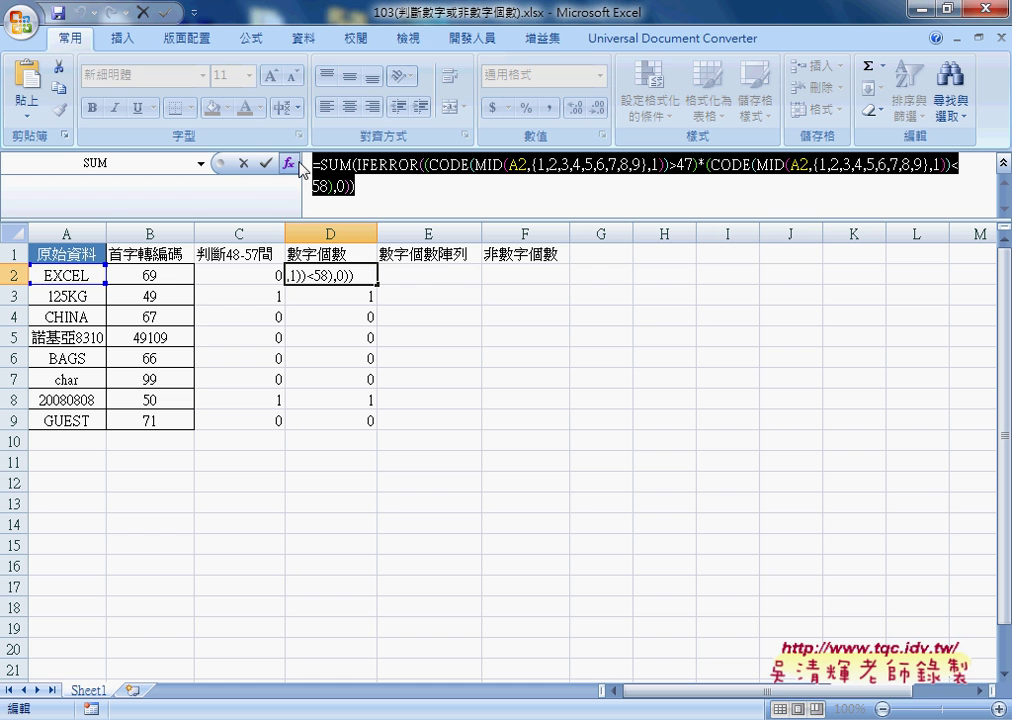
click(242, 163)
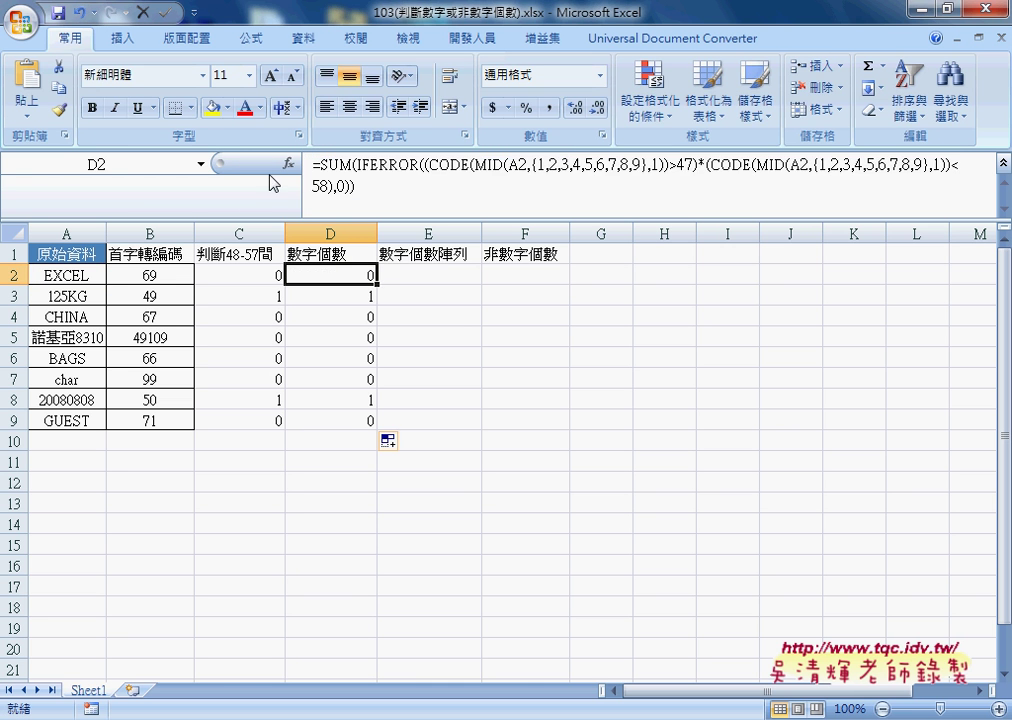
click(445, 273)
click(392, 181)
key(ctrl+v)
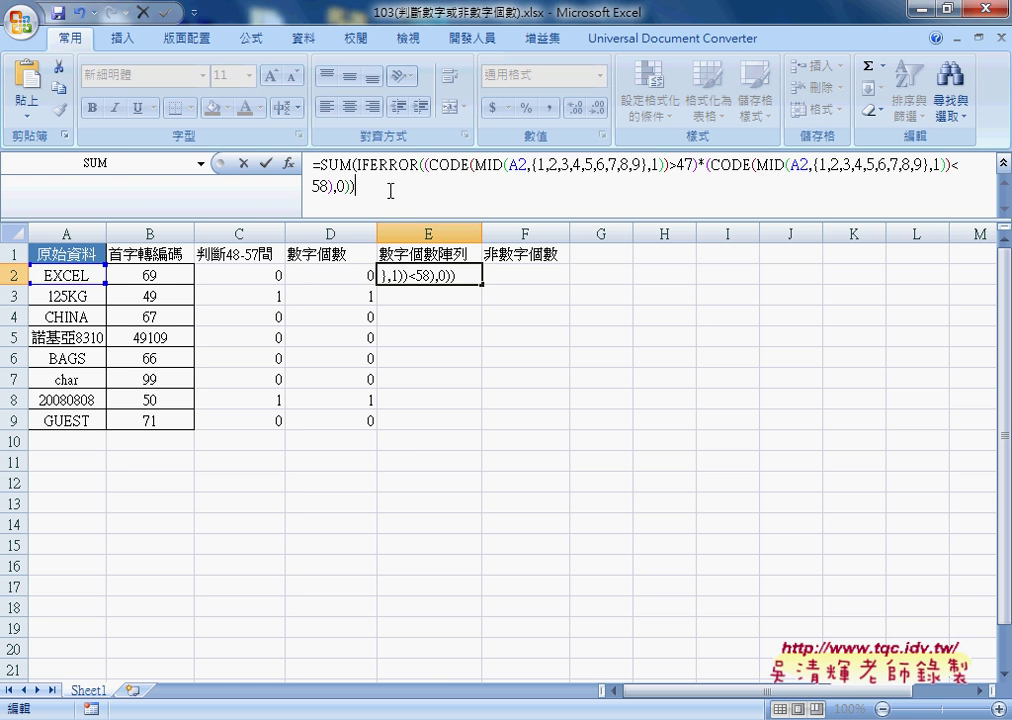
key(ctrl+shift+Home)
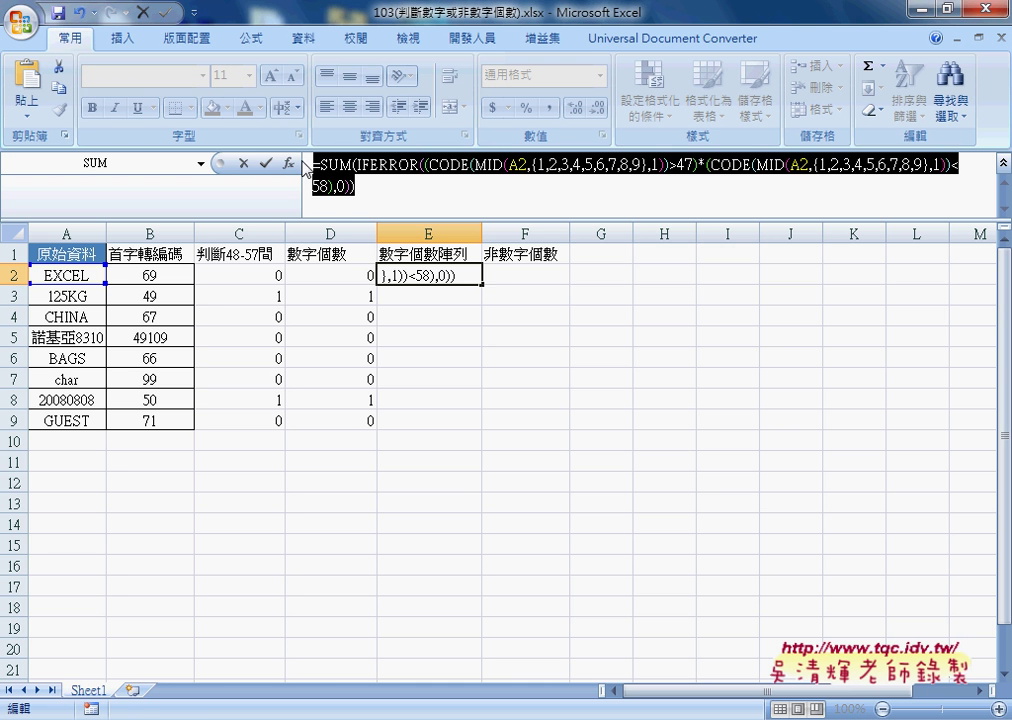
key(ctrl+shift+Return)
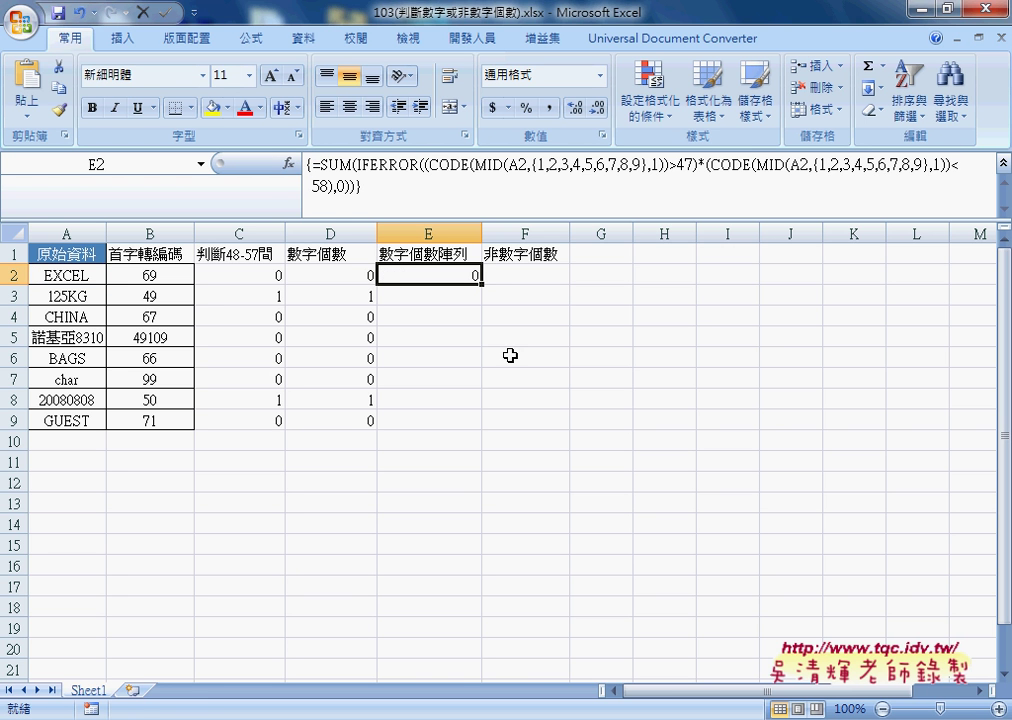
drag(481, 284, 475, 428)
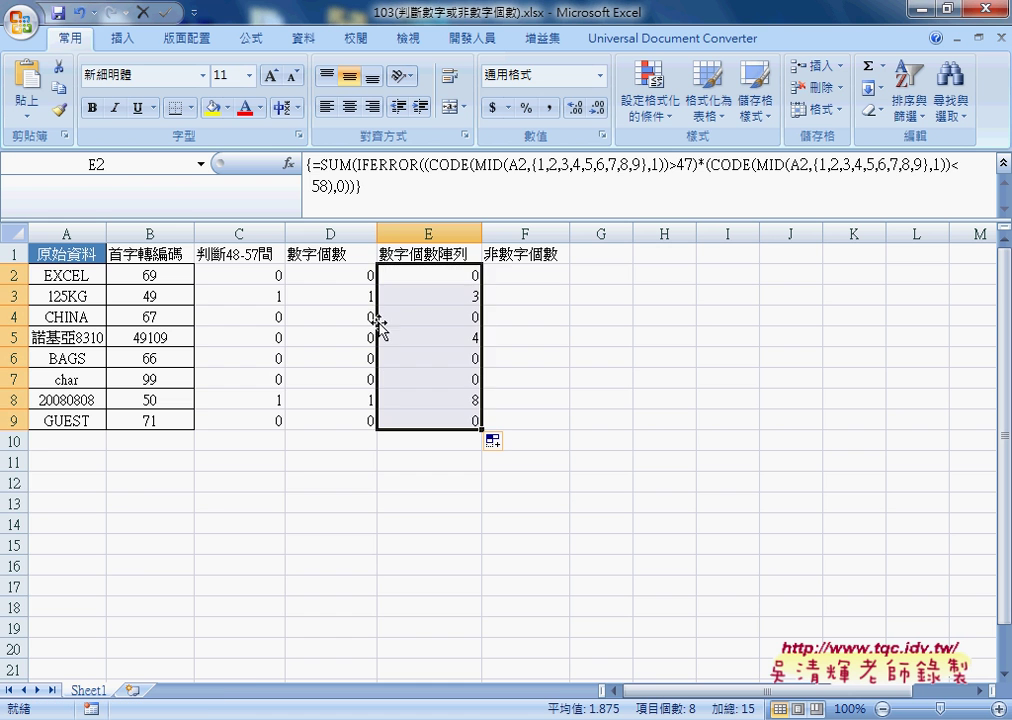
click(331, 233)
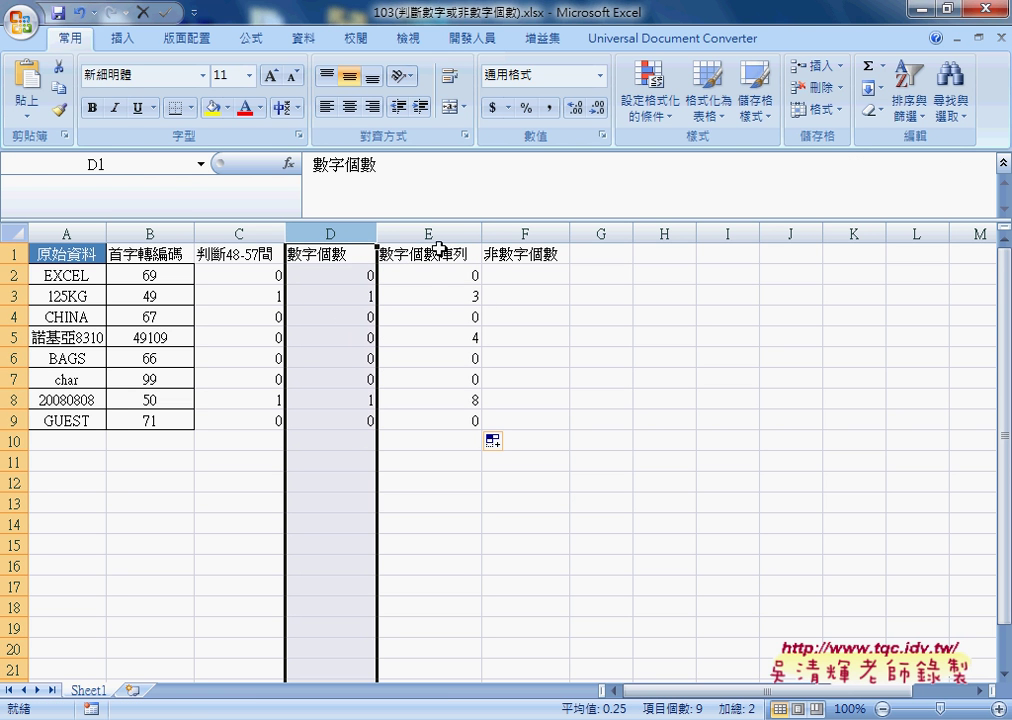
click(396, 230)
click(458, 276)
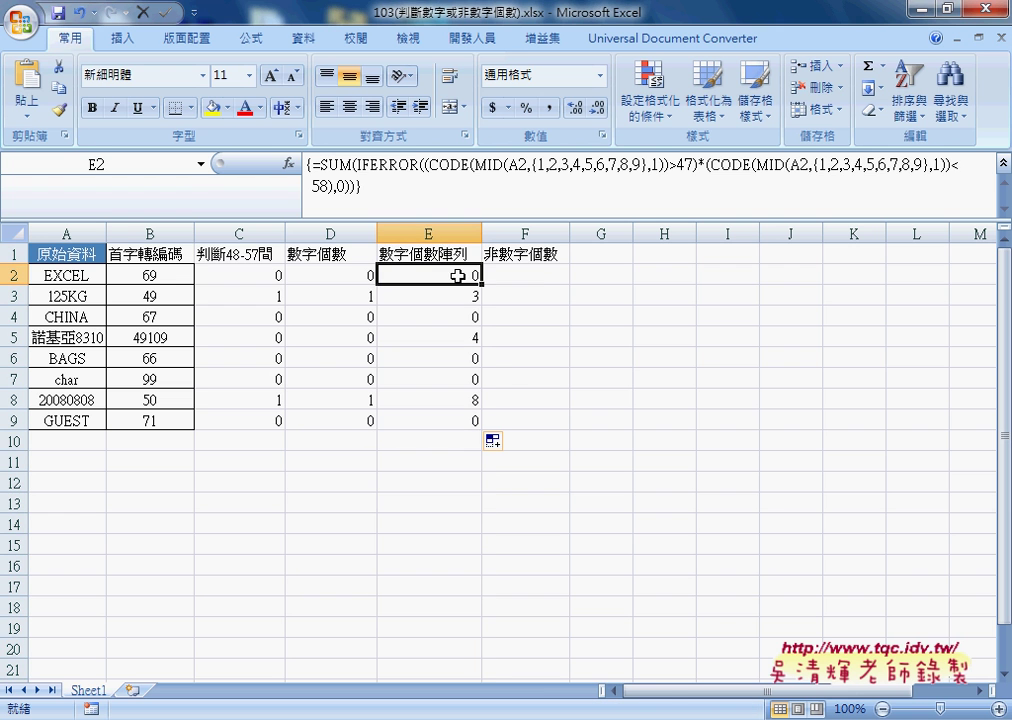
click(353, 273)
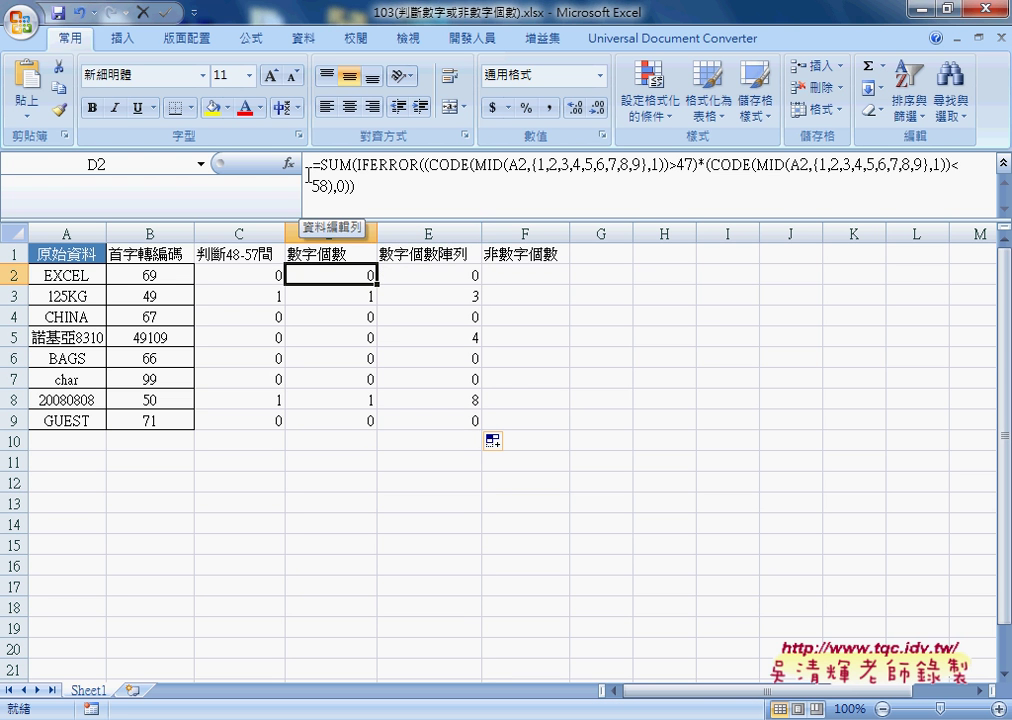
click(436, 274)
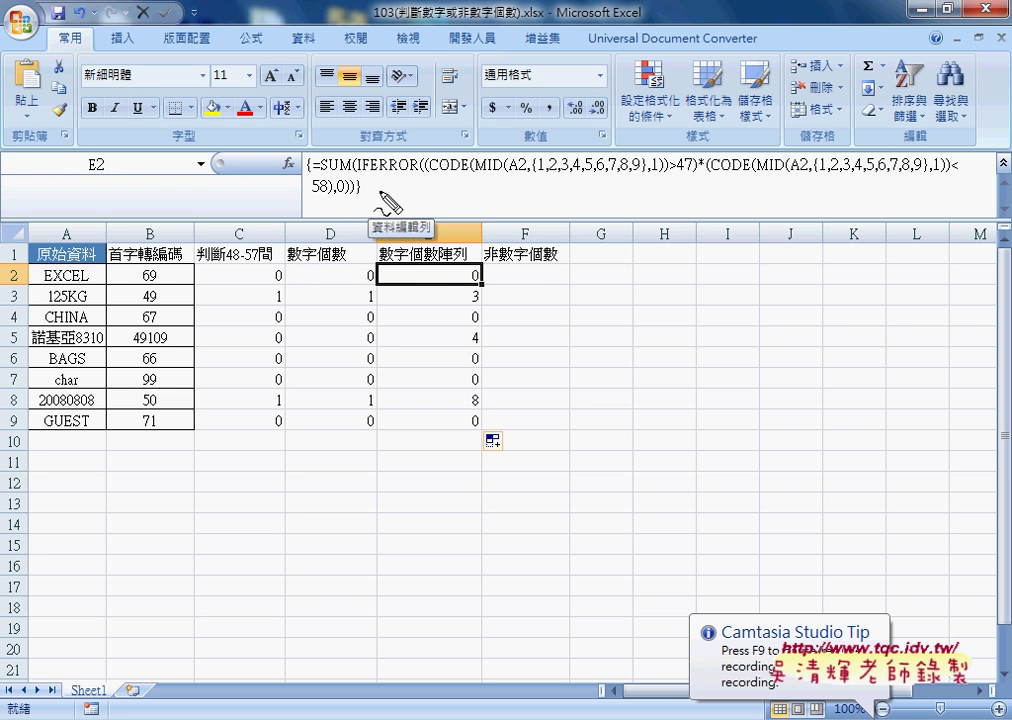
drag(370, 286, 368, 298)
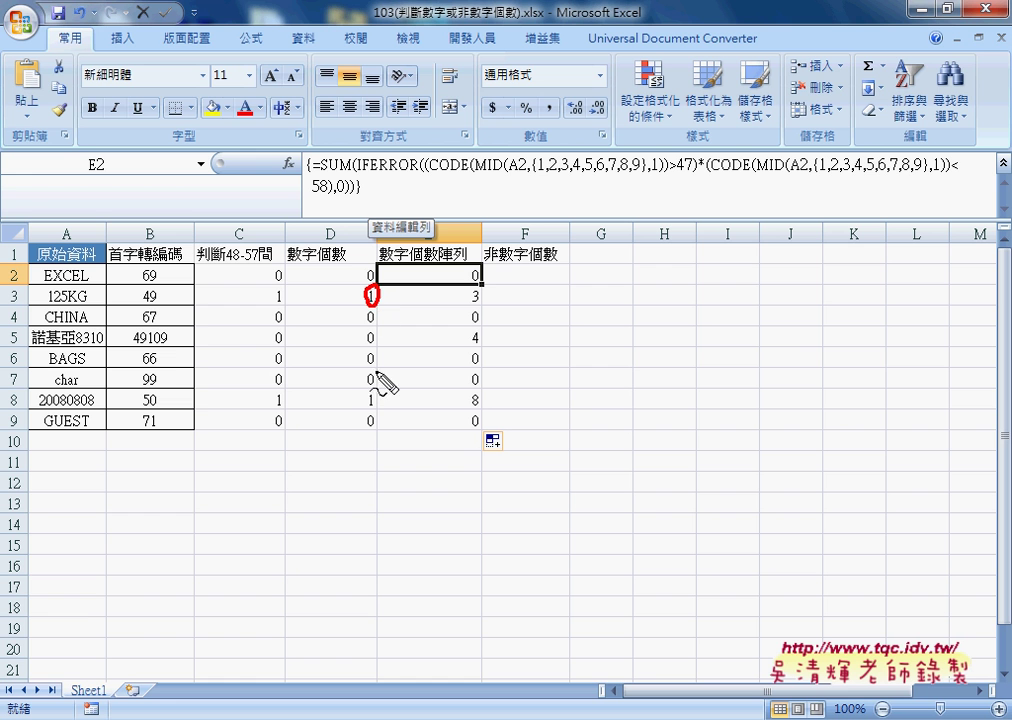
mouse_move(369, 386)
mouse_down()
mouse_move(368, 400)
mouse_move(368, 388)
mouse_up()
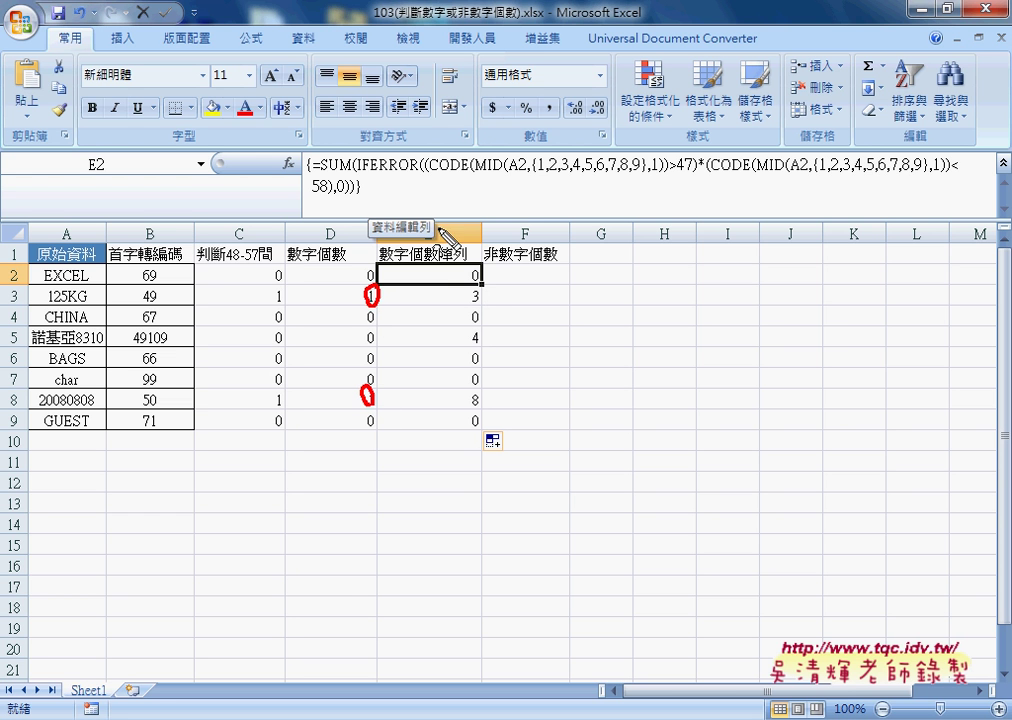
mouse_move(306, 152)
mouse_down()
mouse_move(312, 176)
mouse_move(359, 200)
mouse_up()
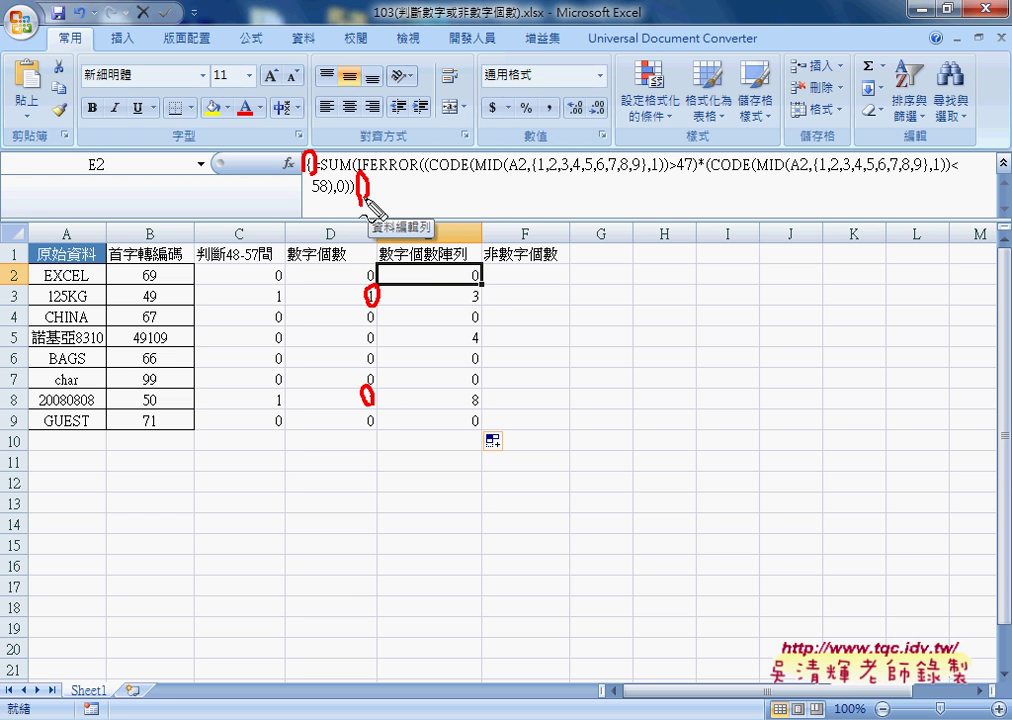
drag(533, 178, 645, 177)
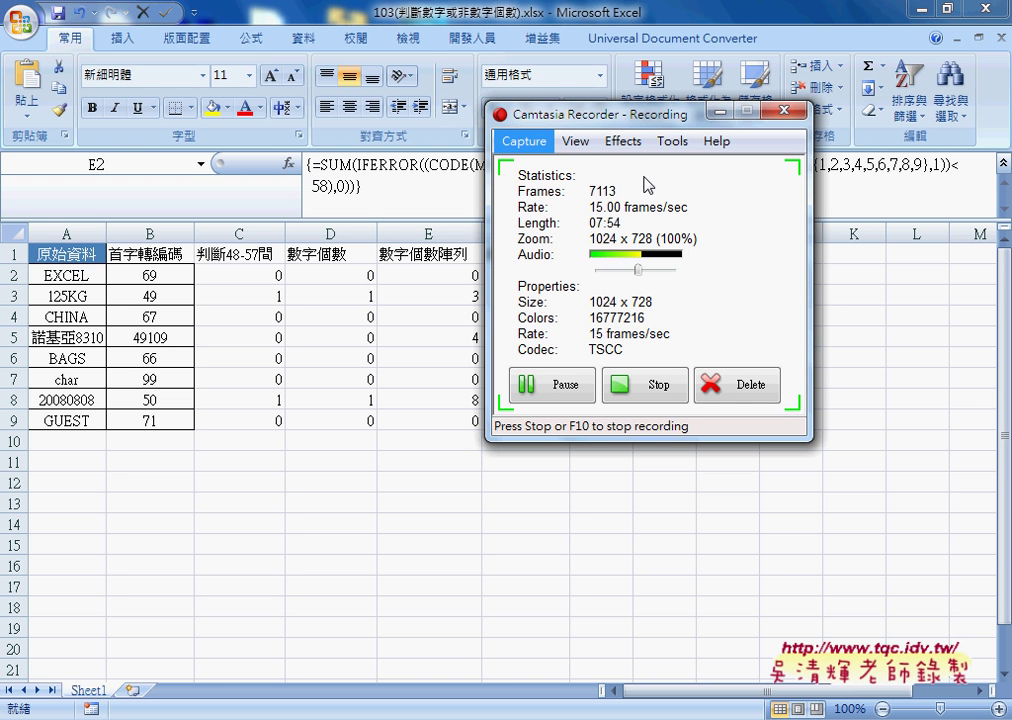
- Show E2's full array formula in the formula bar, then switch to the formula notes document
key(F10)
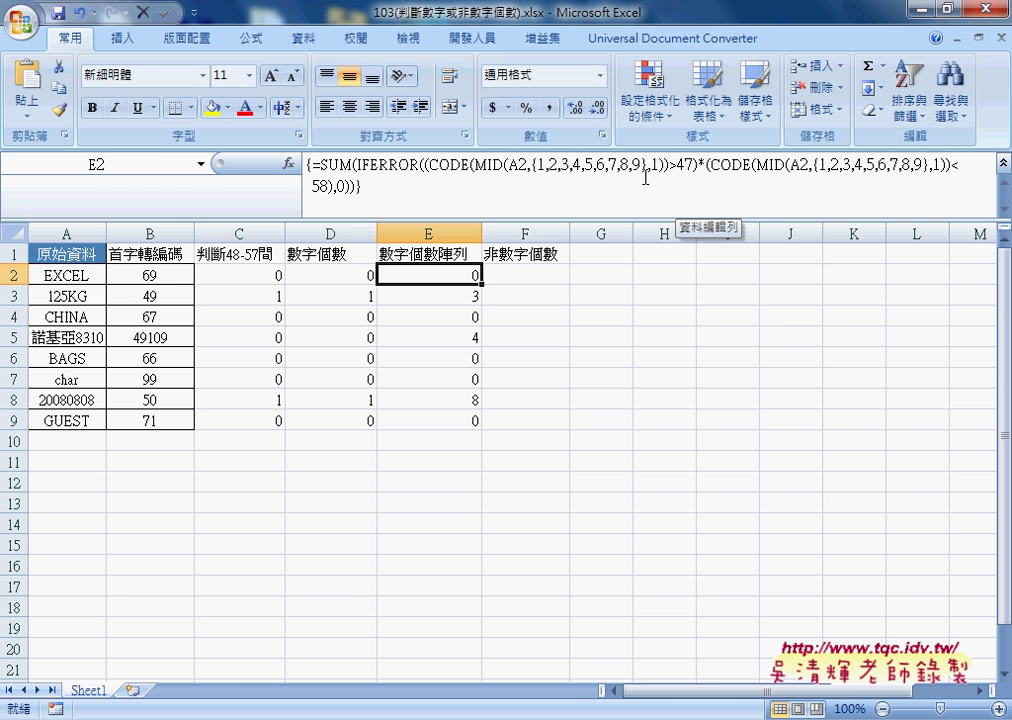
click(645, 177)
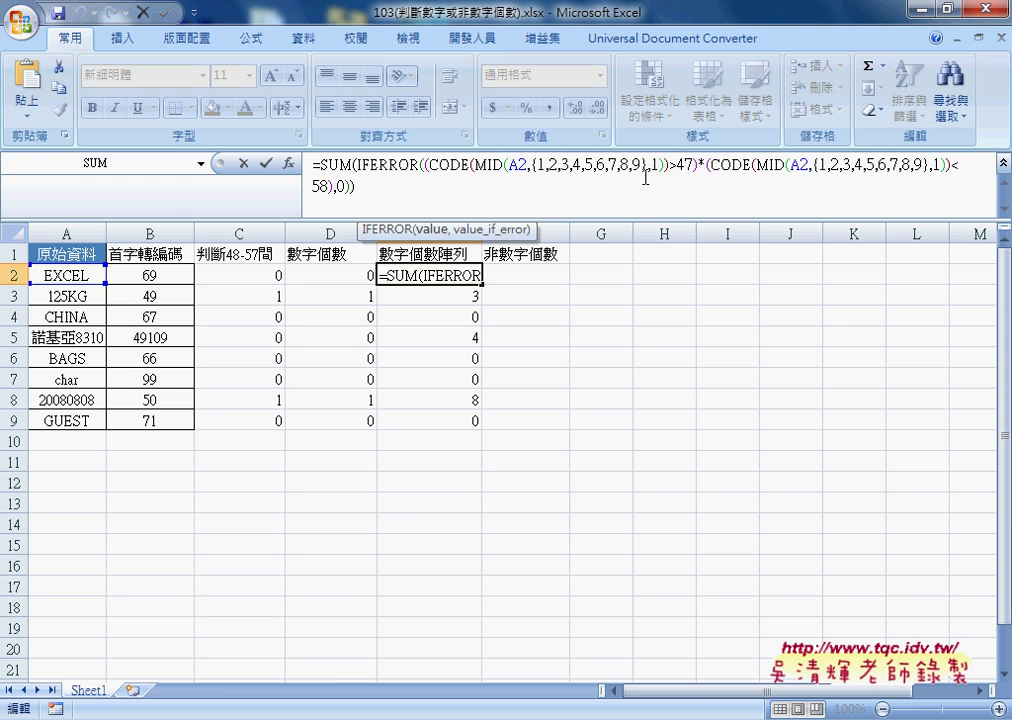
key(ctrl+shift+Return)
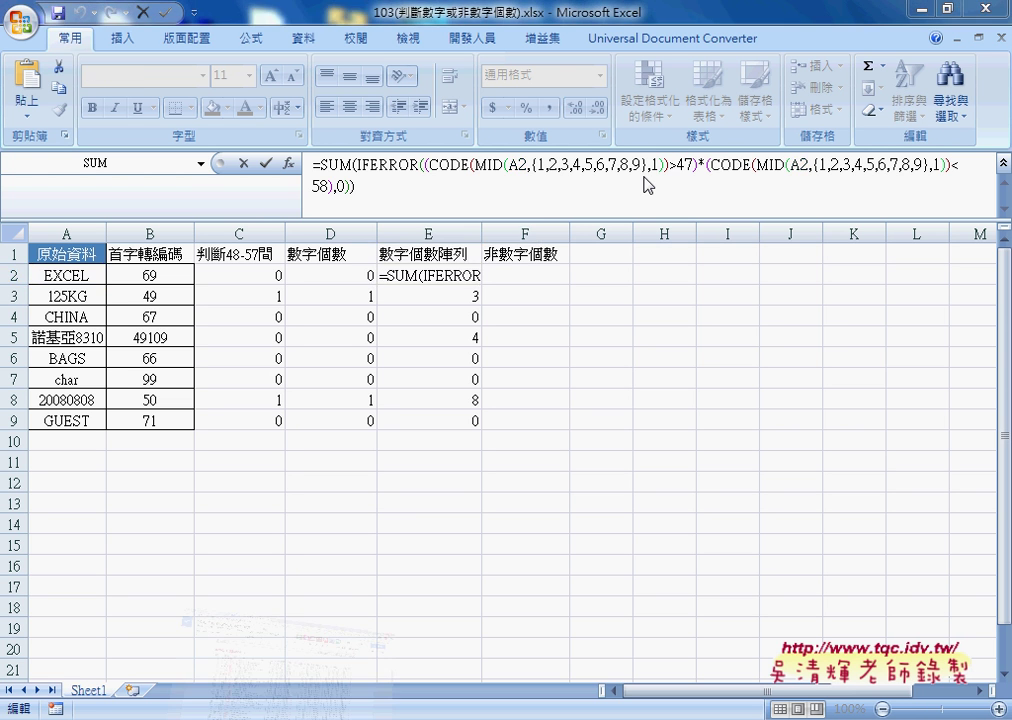
key(alt+Tab)
- Scroll to the digit-count array formula and highlight its 47 and 58 limits
scroll(643, 176, down, 2)
scroll(643, 176, down, 5)
scroll(643, 176, down, 3)
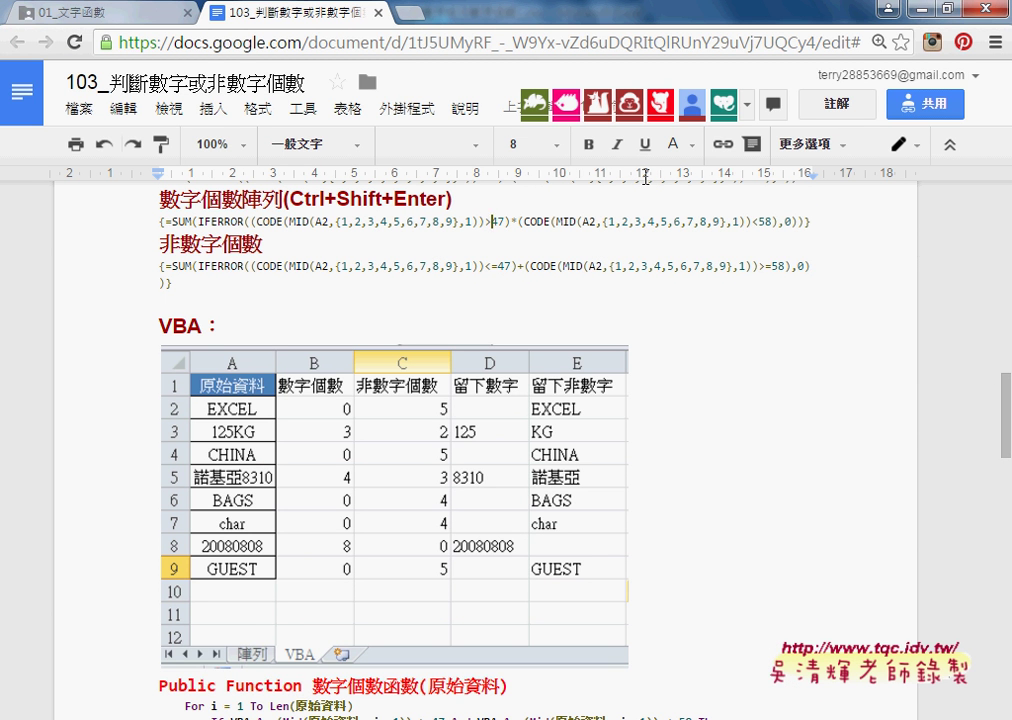
key(shift+Right)
key(shift+Right)
key(ctrl+Right)
key(ctrl+Right)
key(ctrl+Right)
key(shift+Right)
key(shift+Right)
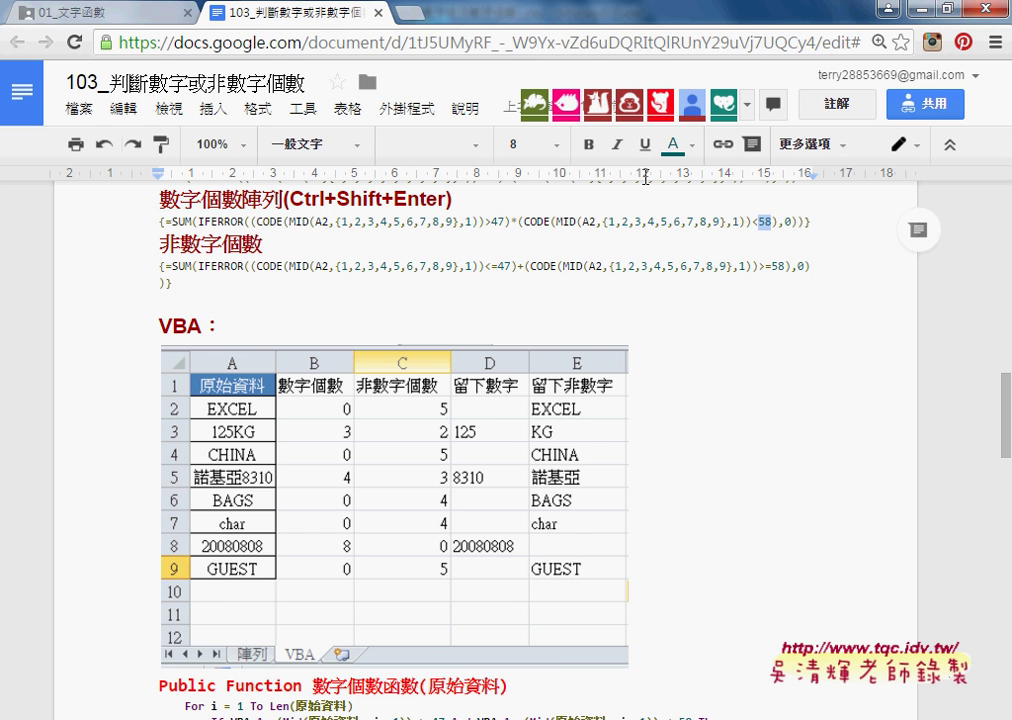
- Highlight the Ctrl+Shift+Enter shortcut note in the 數字個數陣列 heading, excluding the closing parenthesis
scroll(645, 177, up, 1)
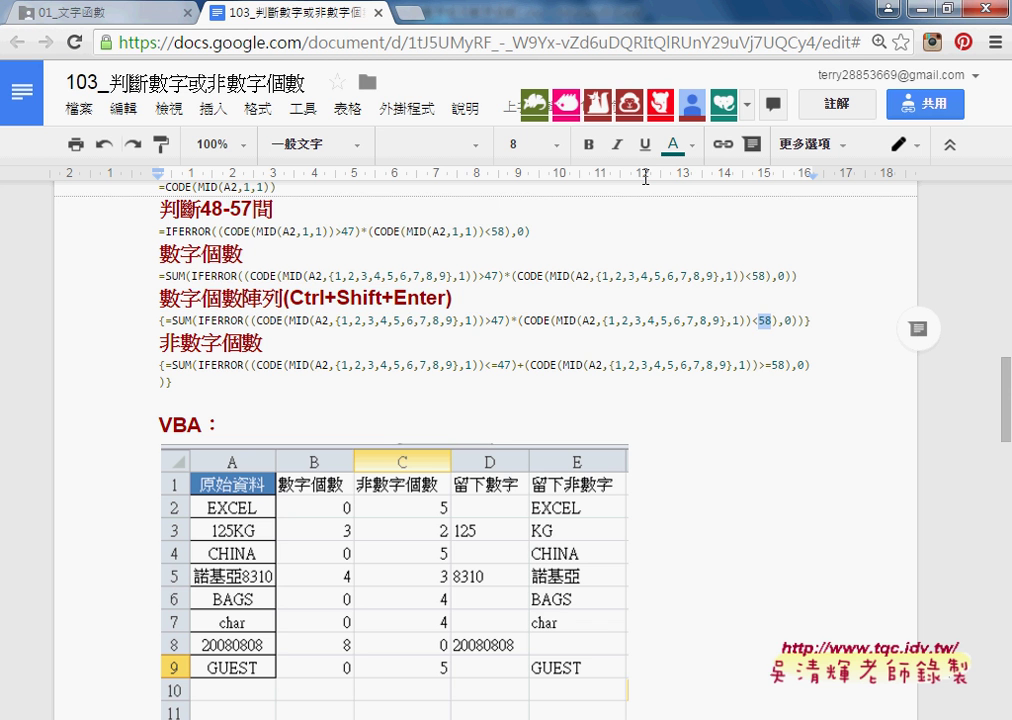
key(Up)
key(Home)
key(ctrl+Right)
key(shift+Right)
key(shift+Right)
key(shift+Right)
key(shift+Right)
key(shift+Right)
key(shift+Right)
key(shift+Right)
key(shift+Right)
key(shift+Right)
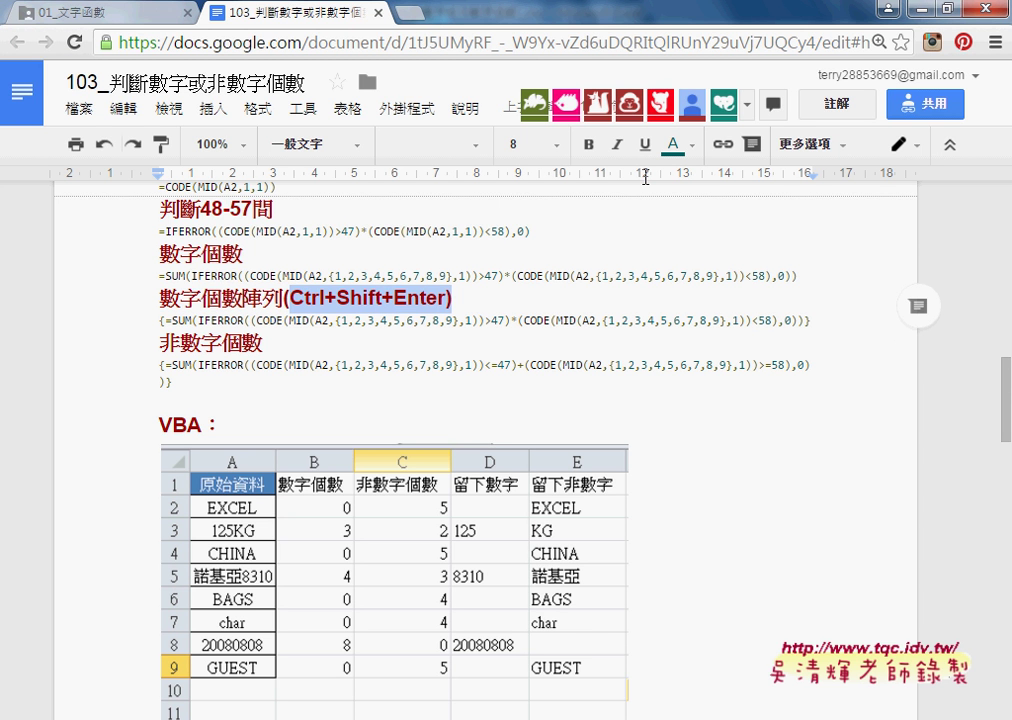
key(shift+Left)
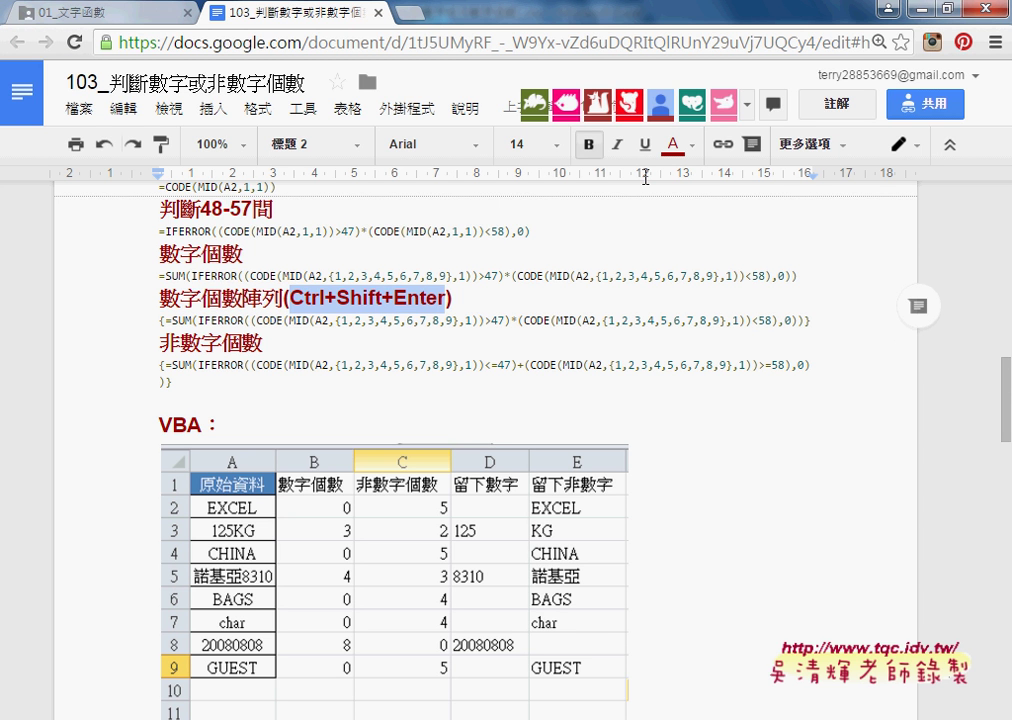